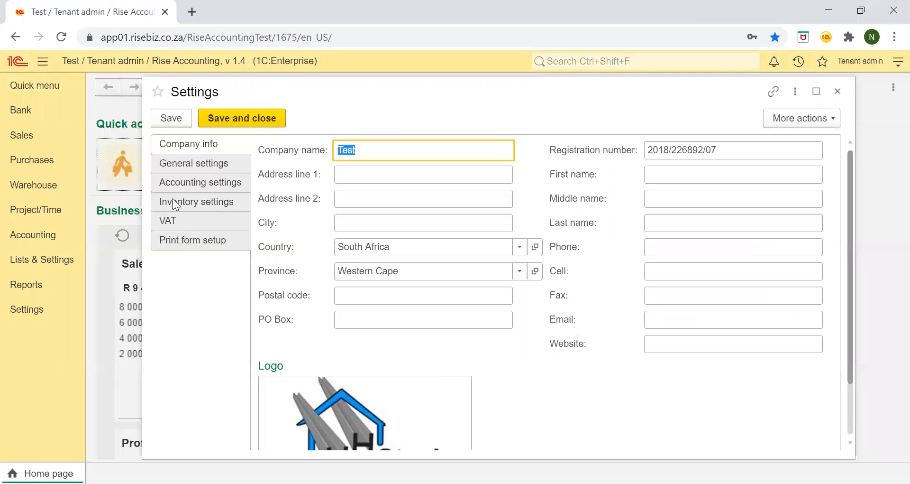
Enable the use of custom fields and data in the general settings and save the change
click(166, 169)
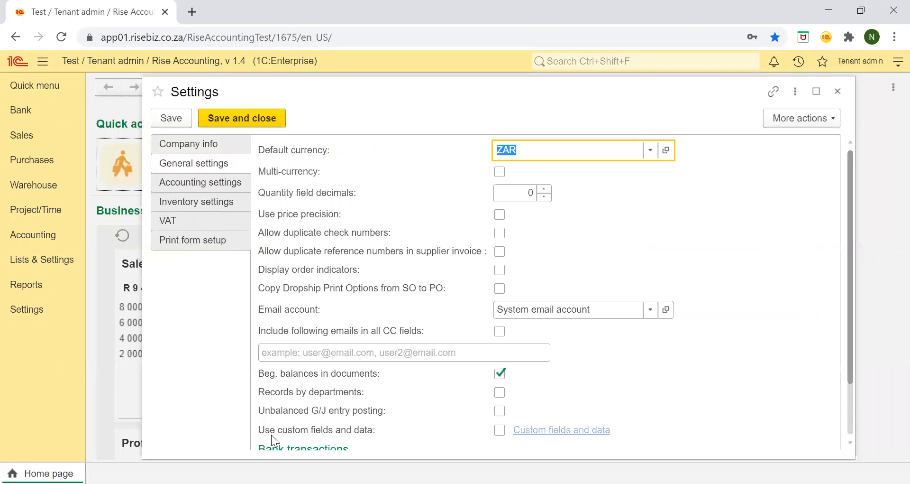
click(500, 429)
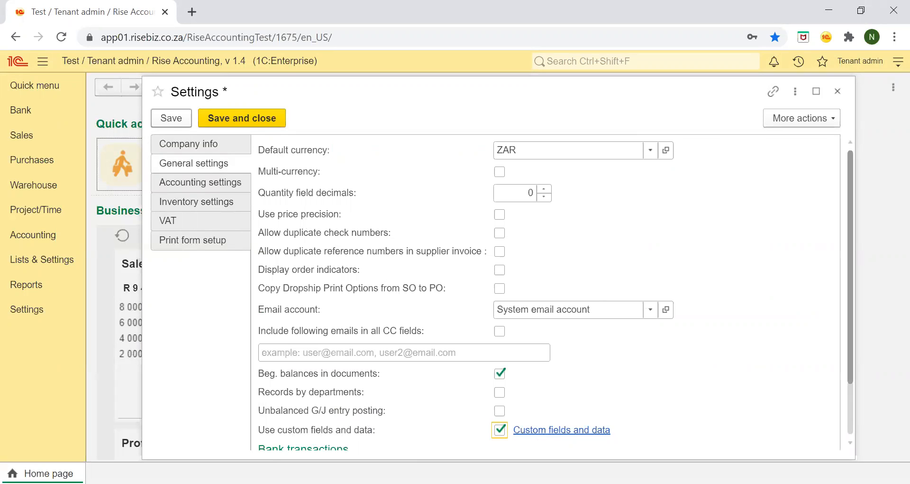
click(171, 118)
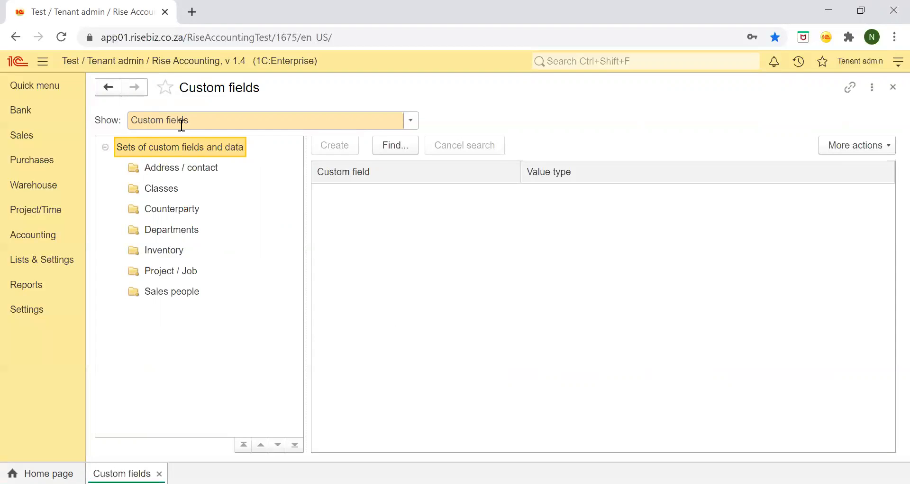
Show the custom fields view and examine each set, from Address / contact through Sales people
click(410, 121)
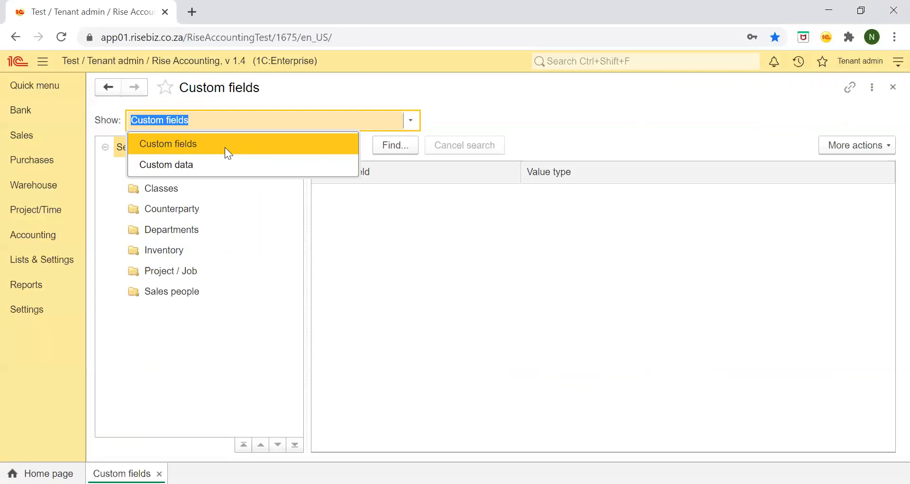
click(174, 145)
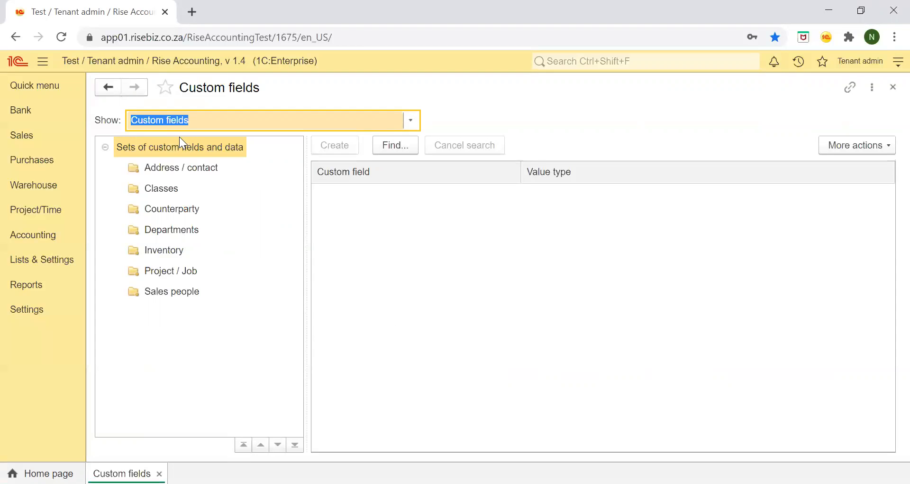
click(192, 170)
click(169, 192)
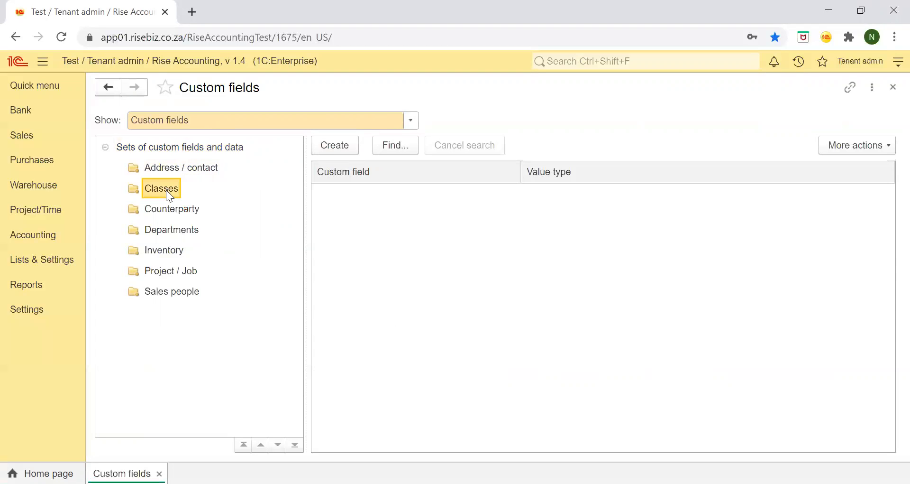
click(174, 211)
click(176, 232)
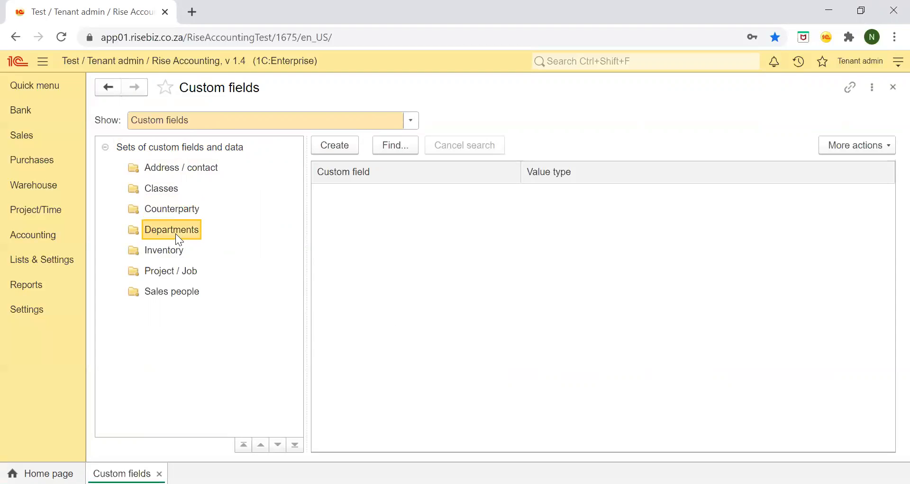
click(172, 259)
click(170, 277)
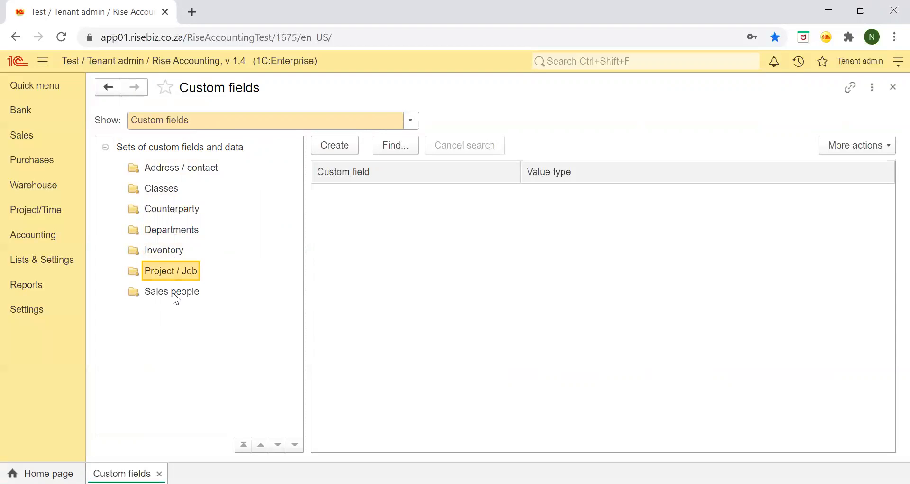
click(173, 289)
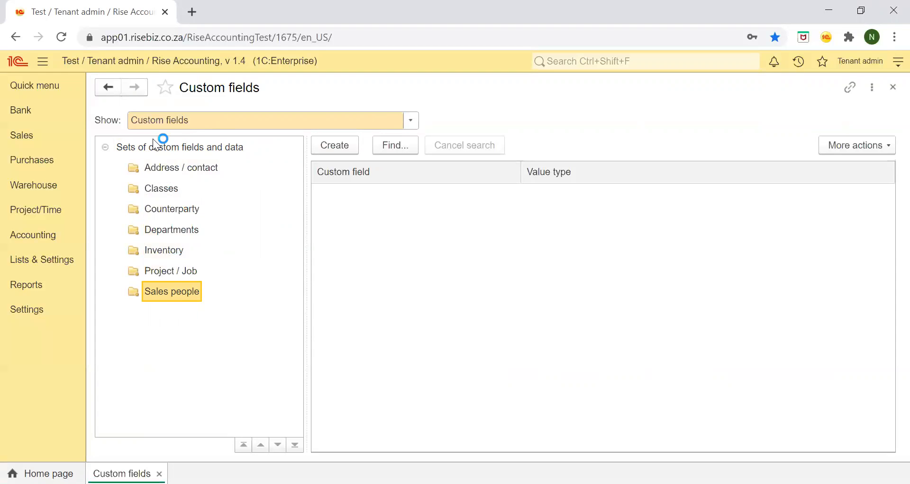
Start a new custom field in the Counterparty set, name it Citizenship and make it required
click(192, 215)
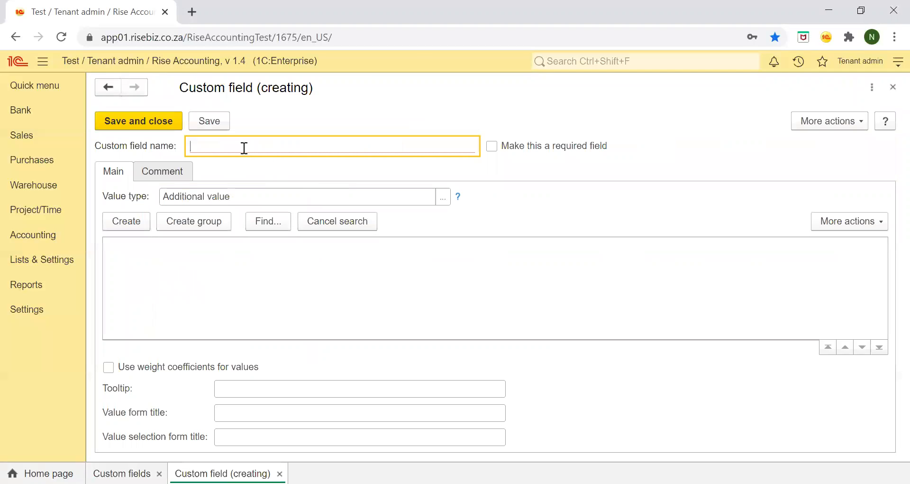
text(Cite)
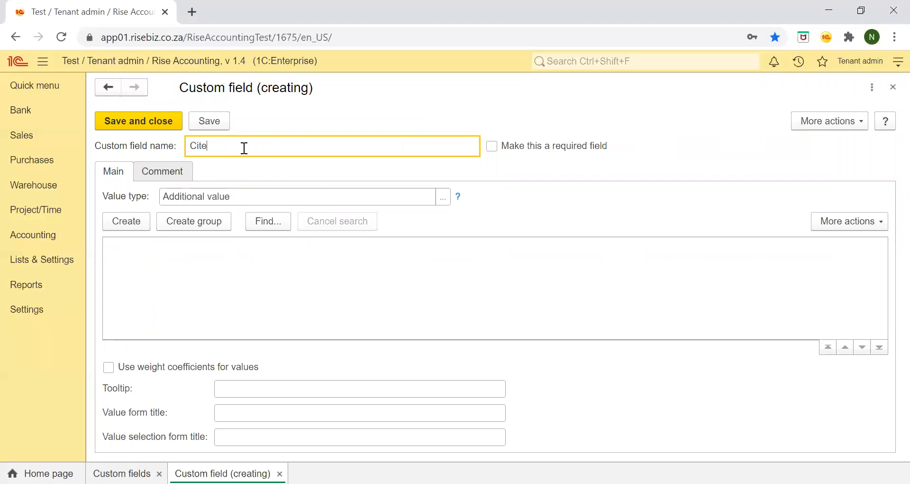
text(n)
key(BackSpace)
key(BackSpace)
text(izenship)
click(492, 147)
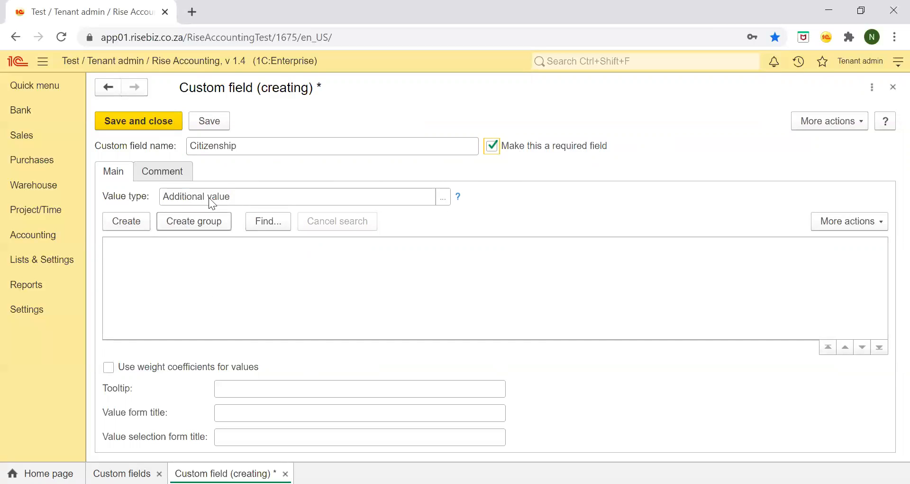
Write the new Citizenship field to the database and add "Ameriican" as its first property value
click(137, 225)
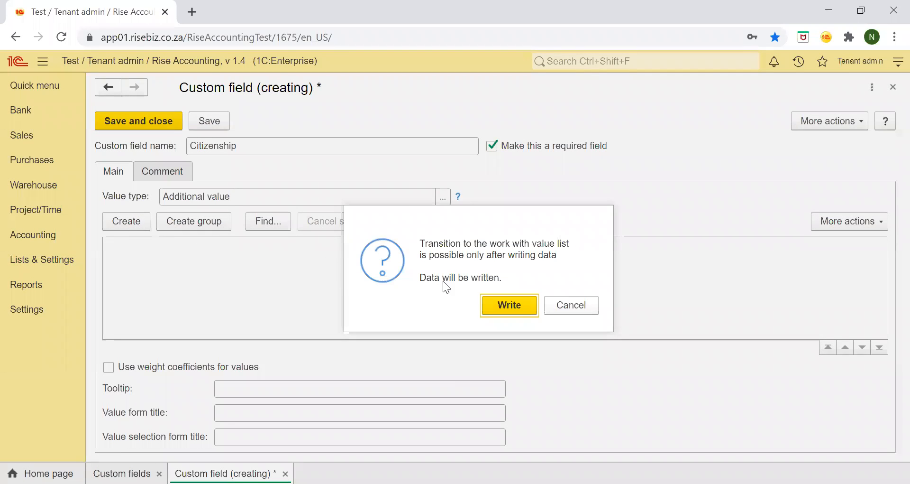
click(520, 310)
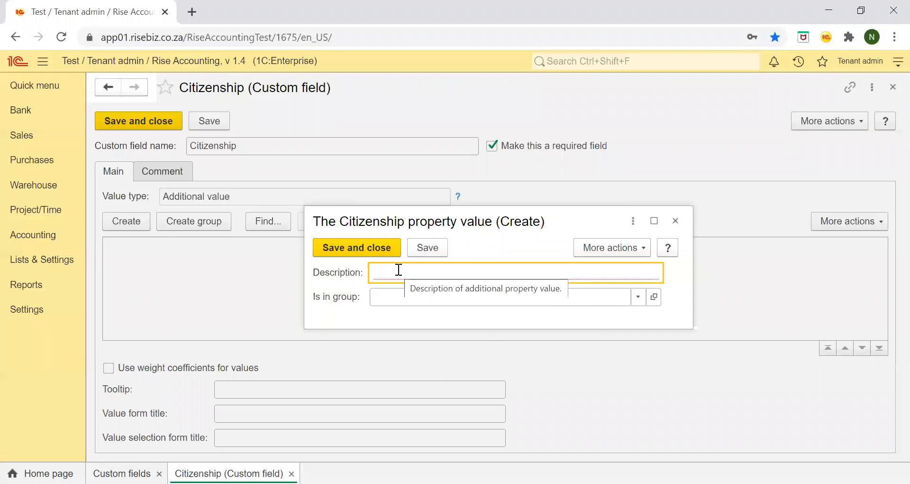
text(American)
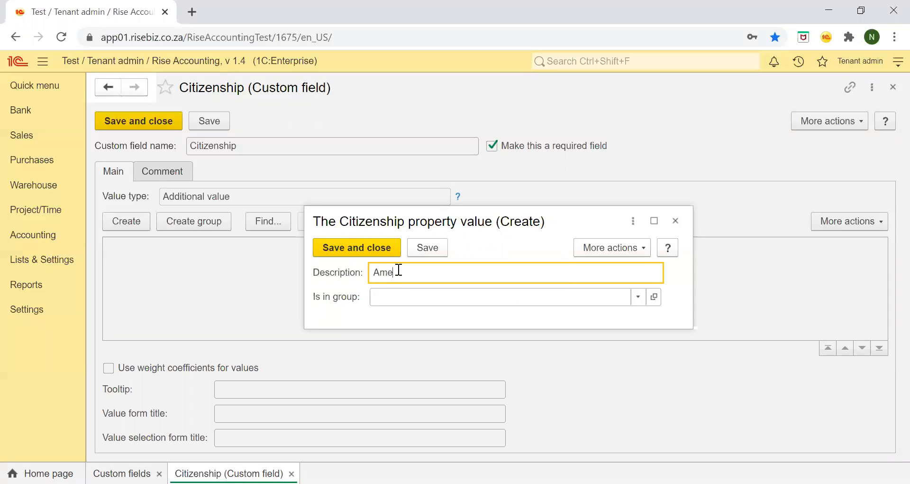
click(374, 248)
Add Mozambican and South African as further property values of the Citizenship field
click(127, 221)
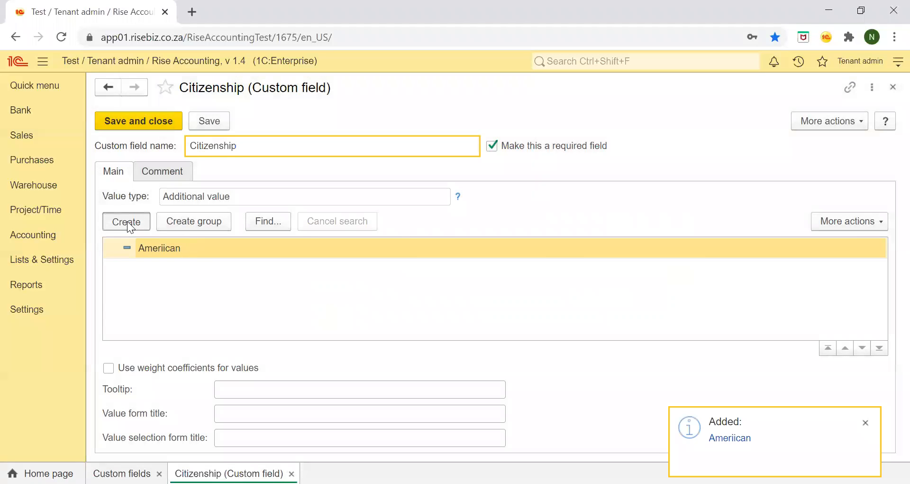
text(Mozambica)
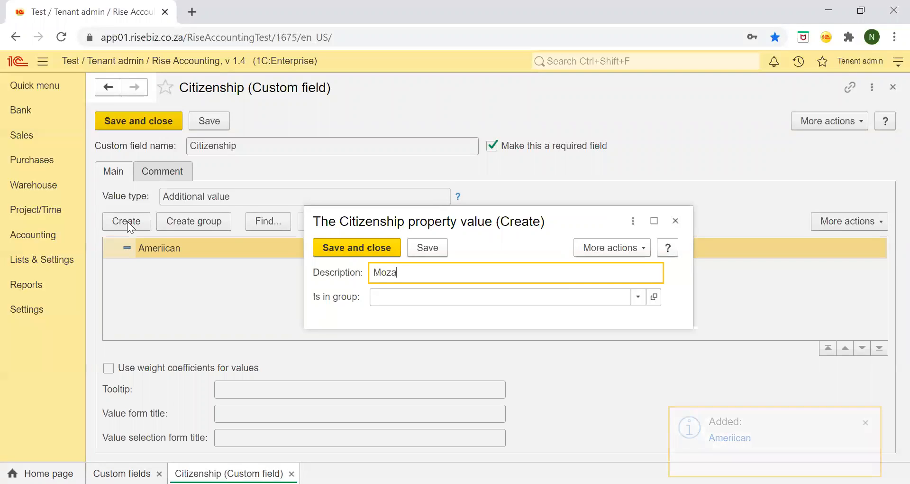
text(n)
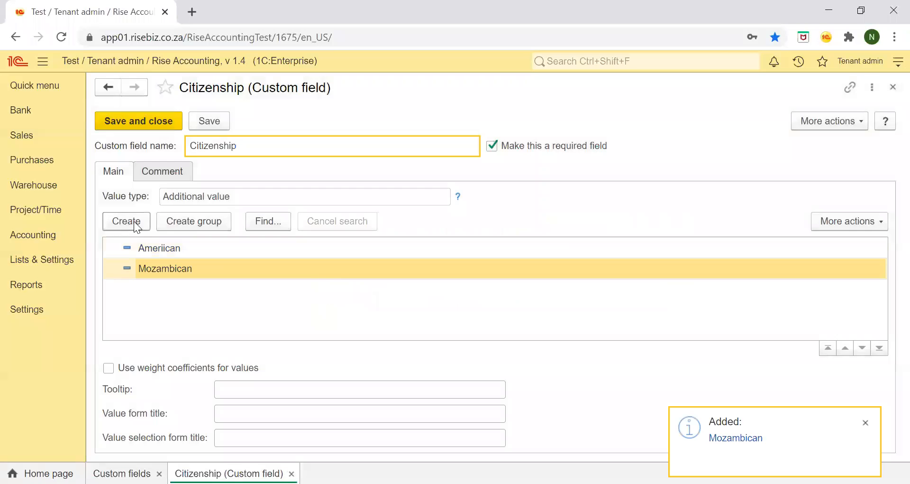
click(111, 221)
text(South)
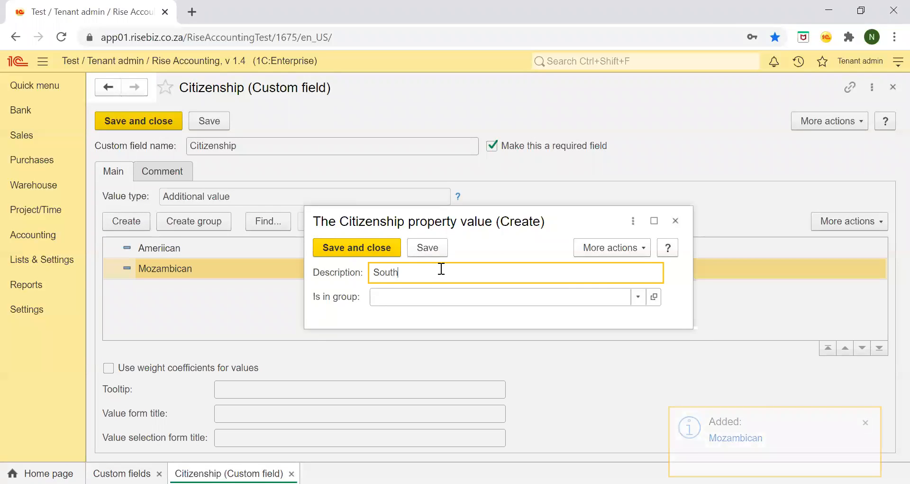
text( African)
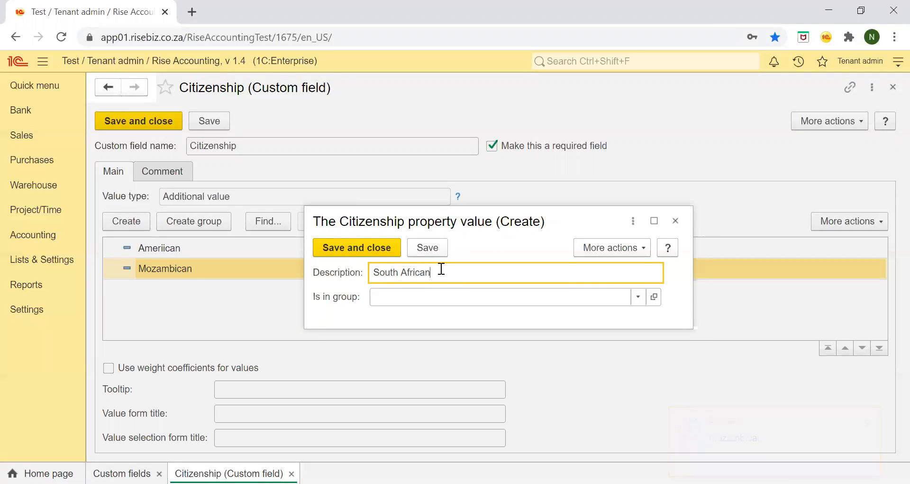
click(377, 250)
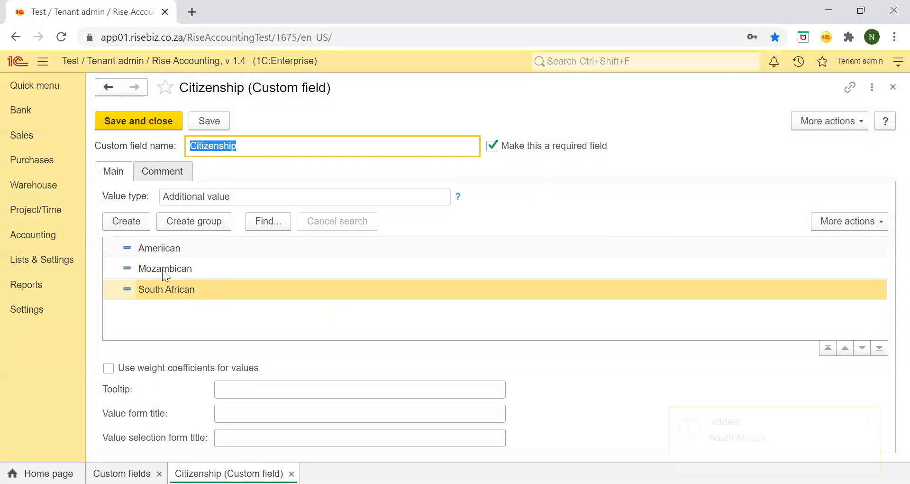
Correct the spelling of the first Citizenship value to American and save it
double_click(159, 249)
click(400, 271)
key(BackSpace)
click(354, 248)
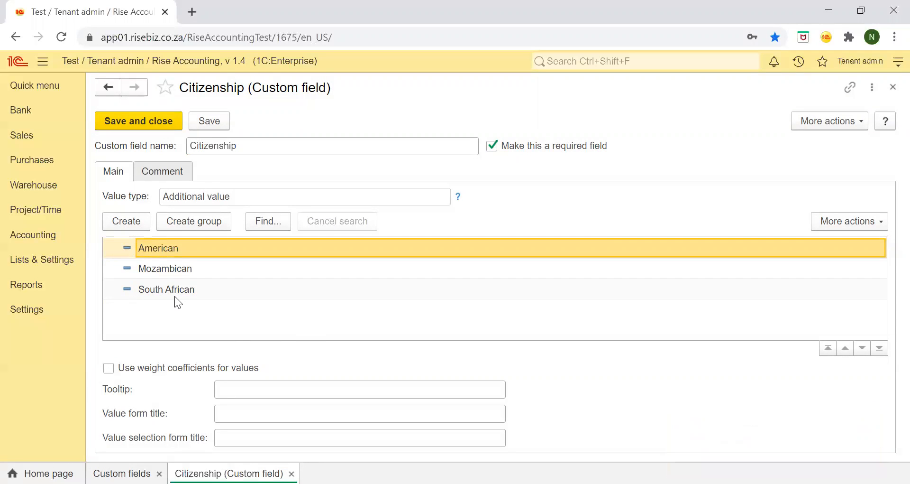
Check the Citizenship field's comment area, save and close the field, and close the custom fields list
click(183, 179)
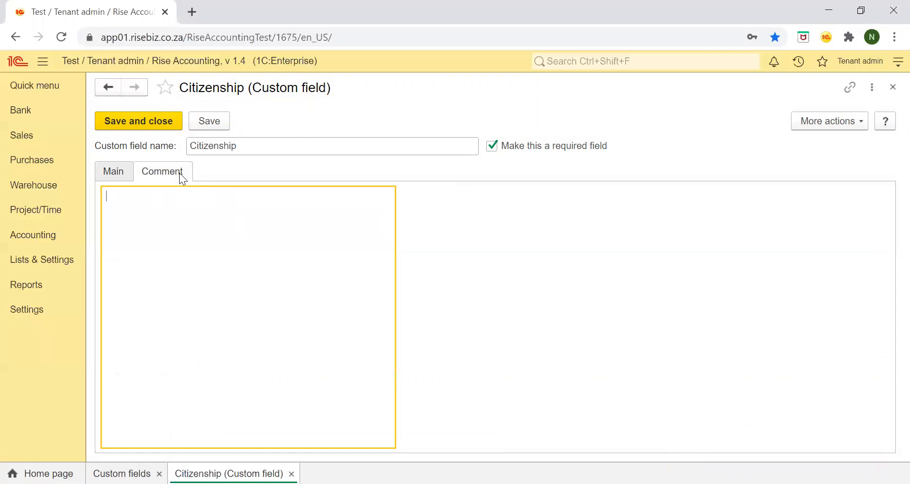
click(111, 174)
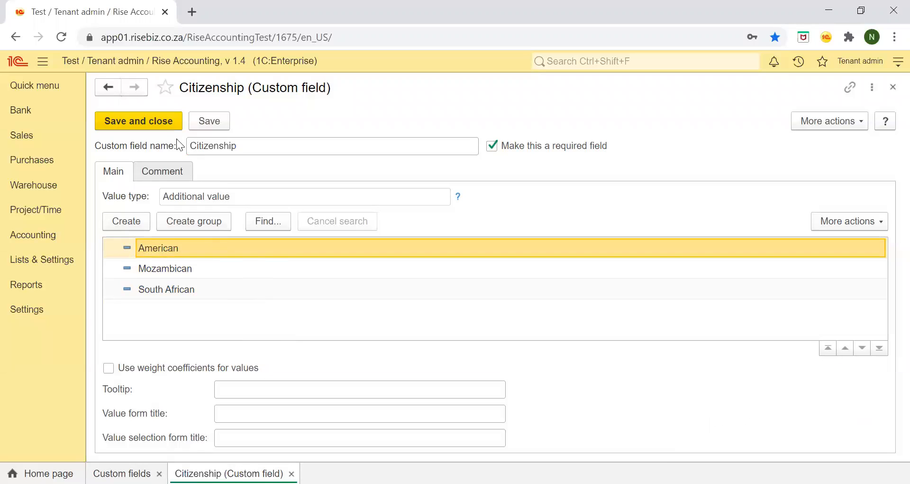
click(161, 122)
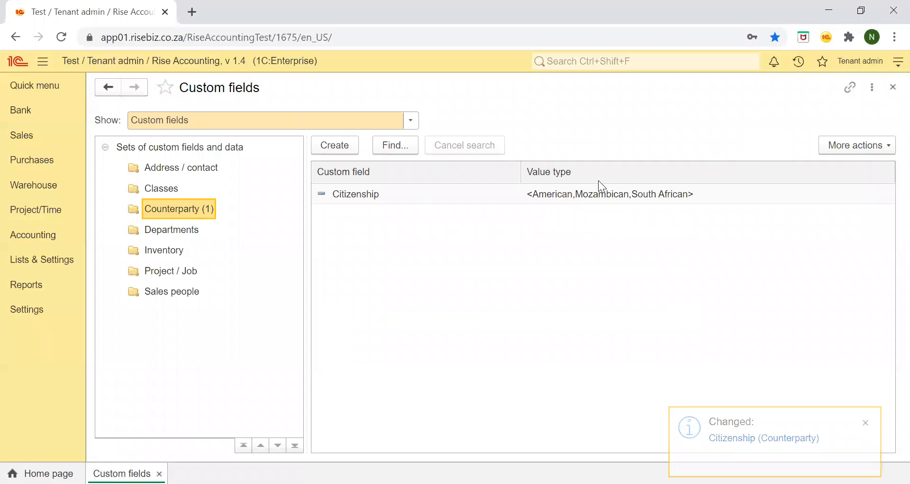
click(357, 197)
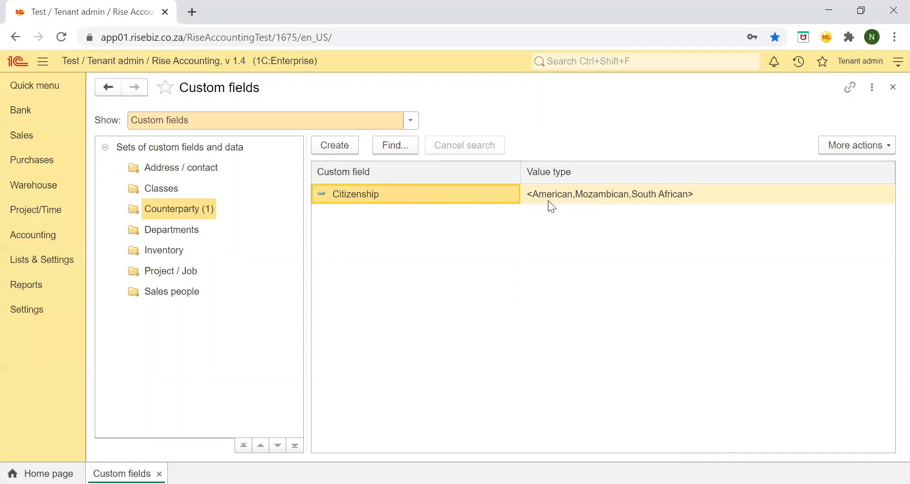
click(891, 88)
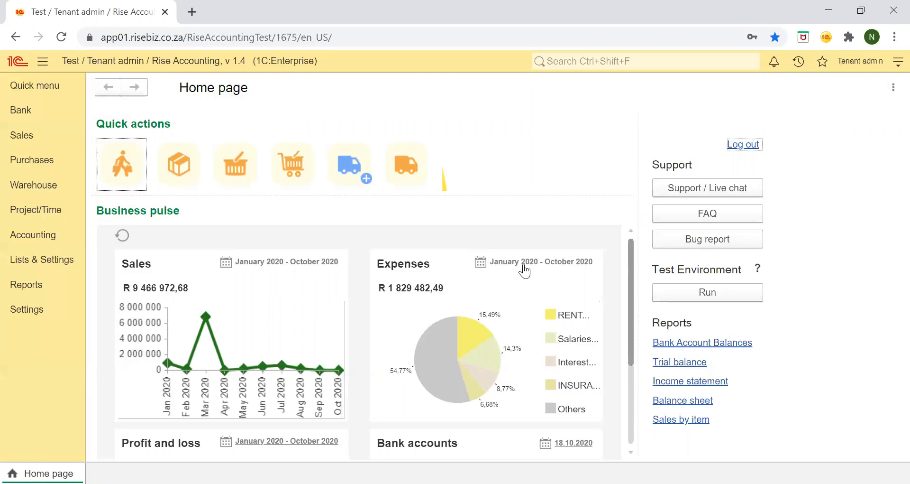
Open the Counterparties list and filter it to show only customers
click(62, 92)
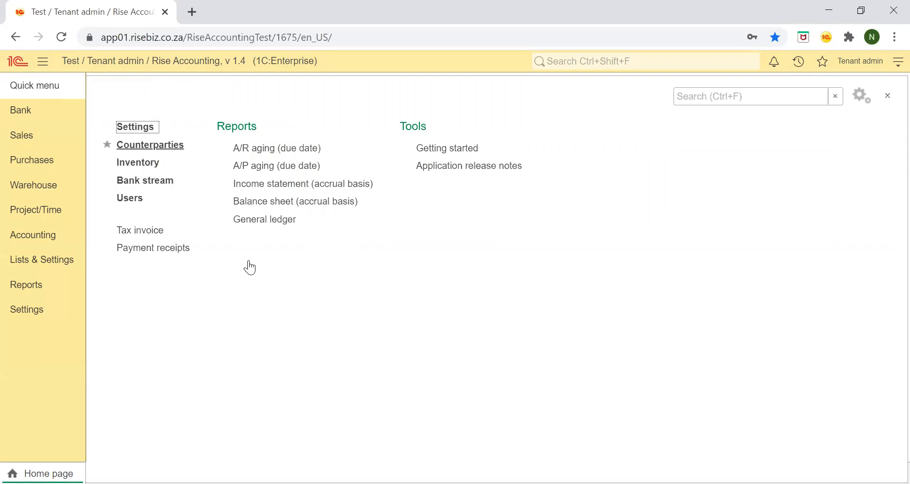
key(Return)
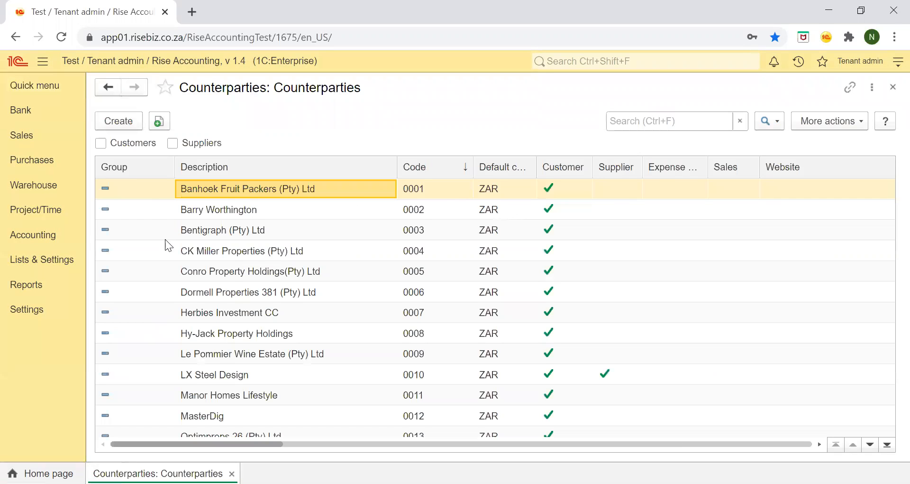
click(103, 143)
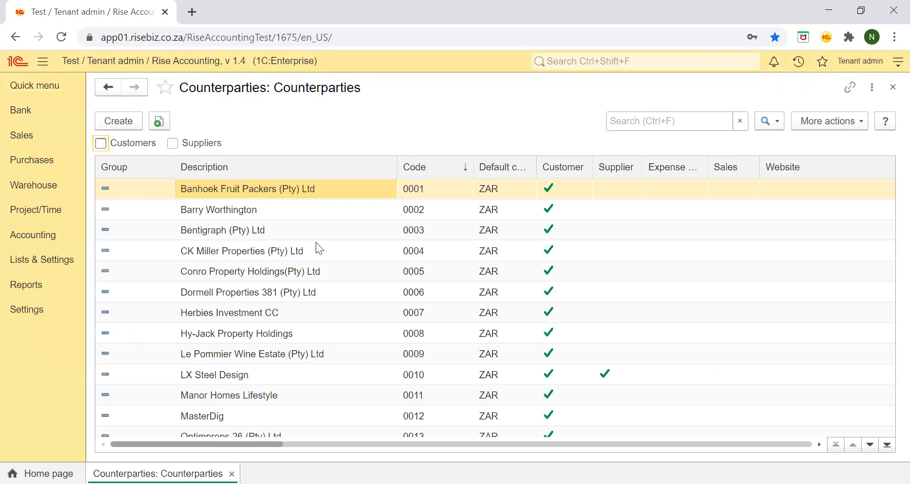
key(space)
Open the Banhoek Fruit Packers (Pty) Ltd counterparty and set its Citizenship custom field to American
click(268, 194)
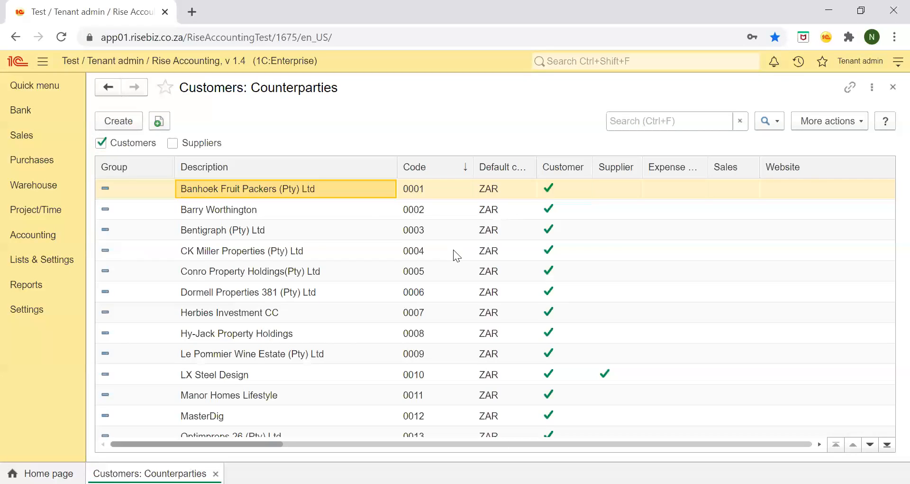
double_click(355, 190)
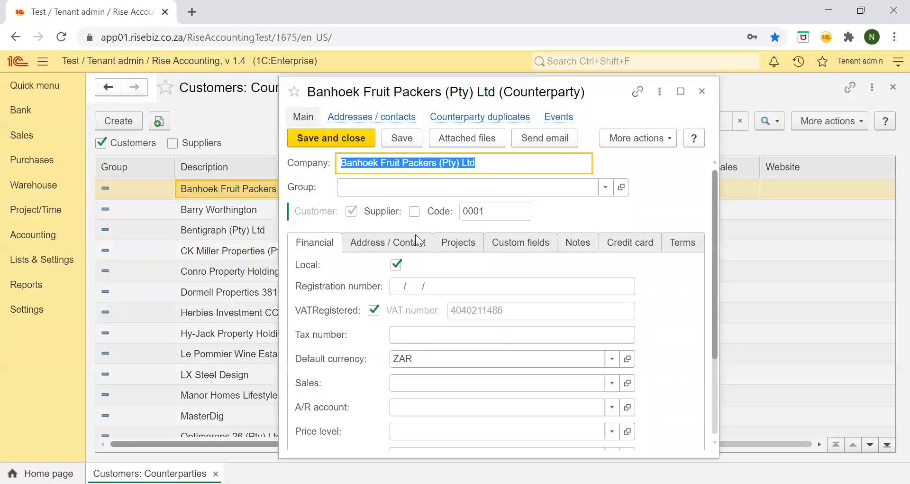
click(538, 248)
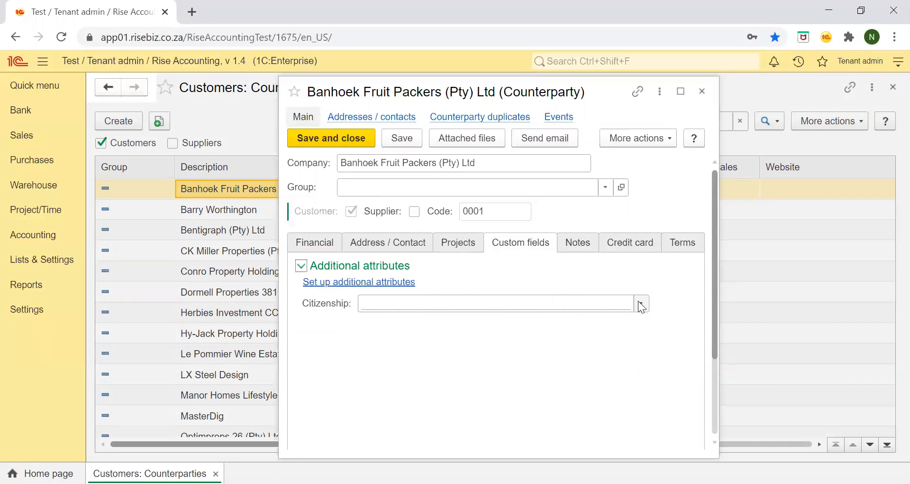
click(435, 306)
text(ameri)
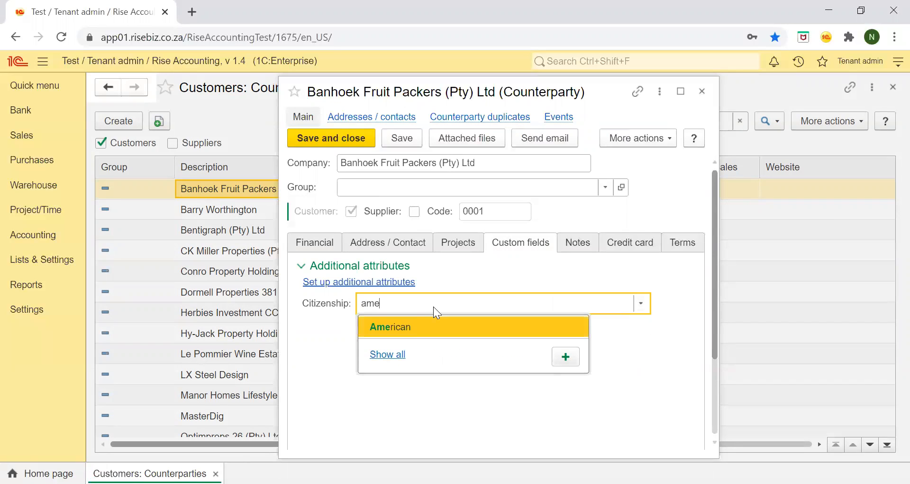
key(Return)
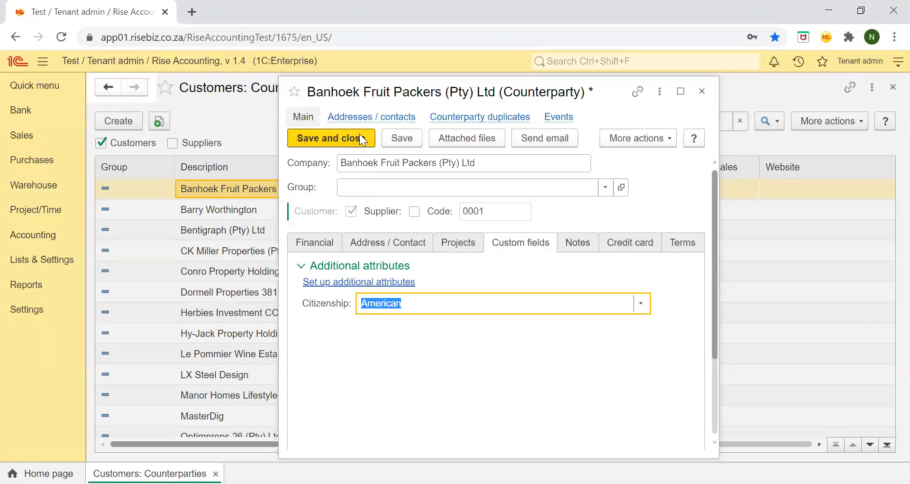
Save and close the Banhoek Fruit Packers (Pty) Ltd record, and show all Citizenship values for the second customer in the list
key(ctrl+Return)
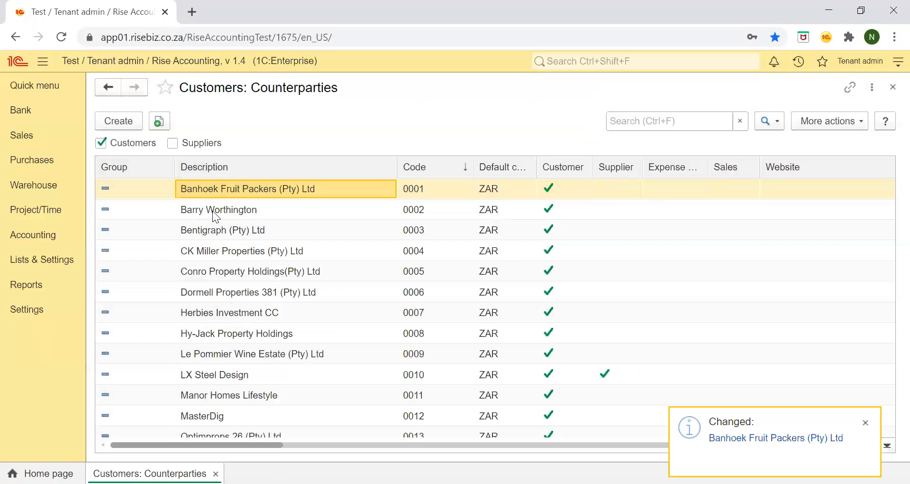
click(204, 208)
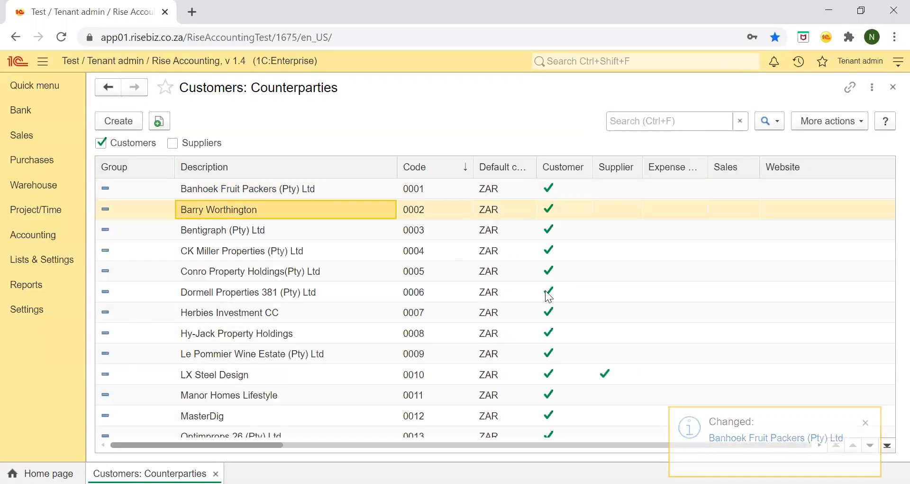
key(Return)
click(540, 242)
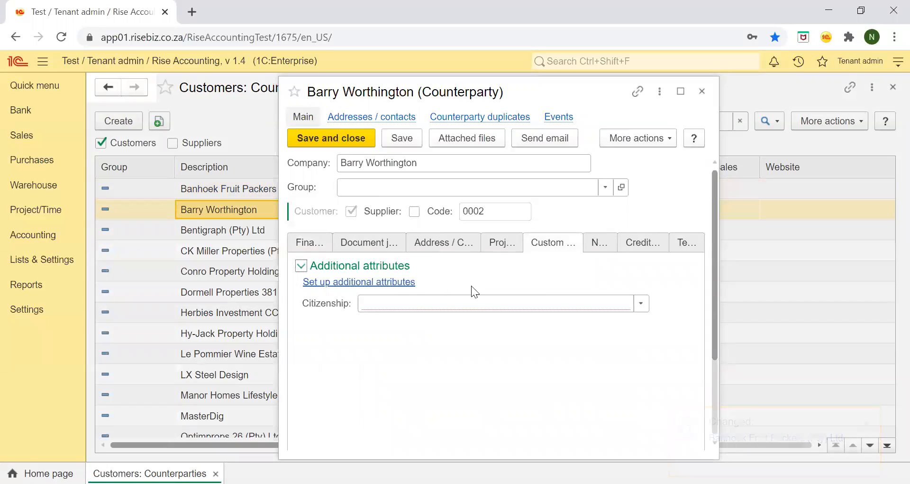
click(644, 307)
click(397, 355)
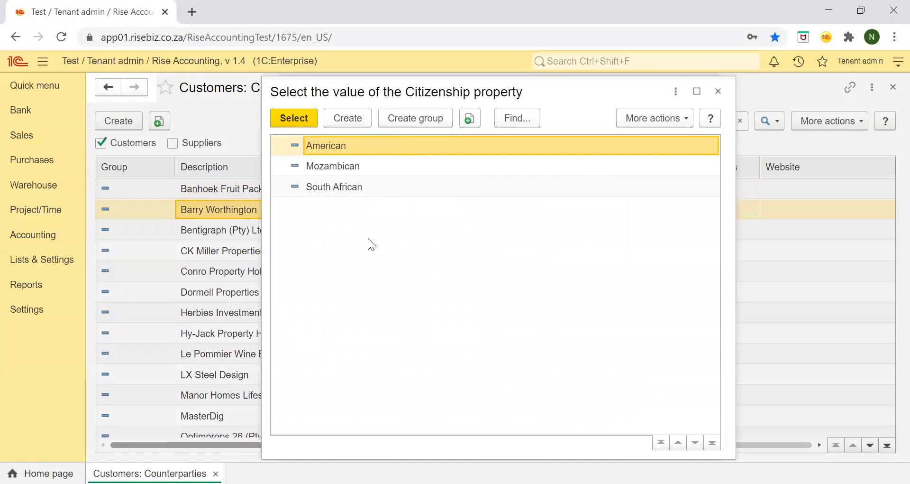
View the form for creating a Citizenship value, close it empty, and save the second customer with American as Citizenship
click(346, 125)
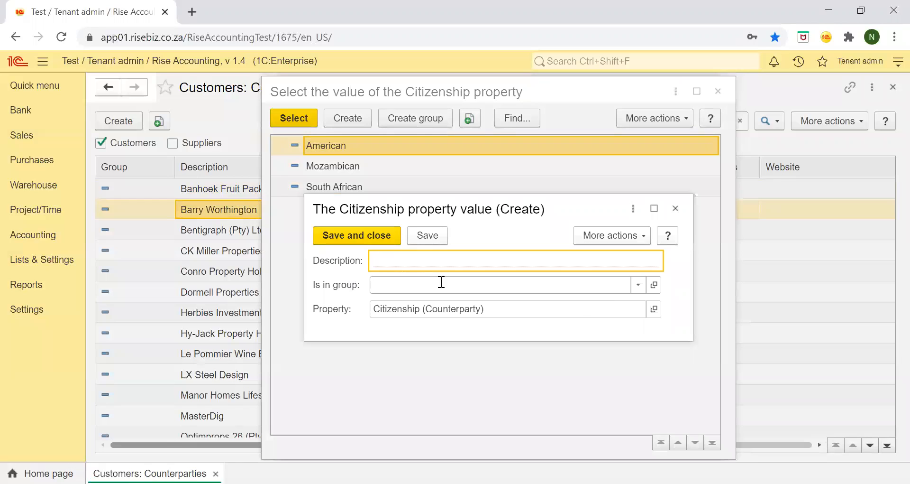
click(676, 208)
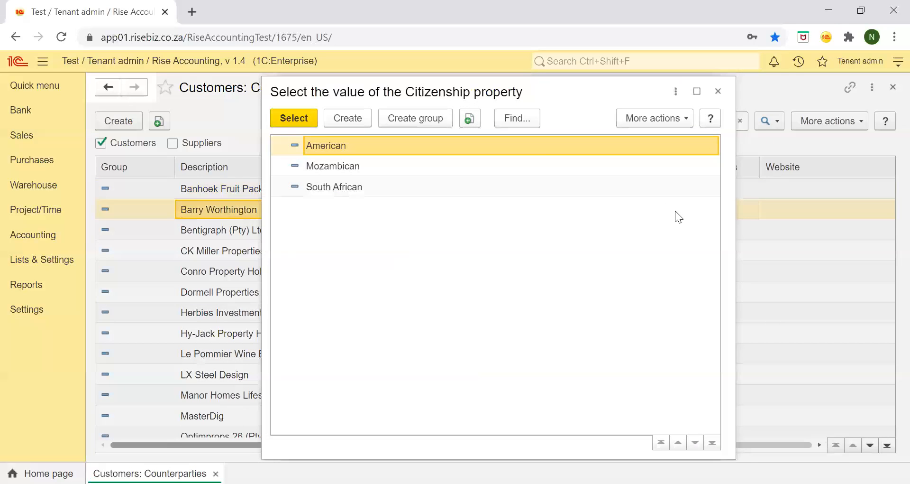
double_click(313, 145)
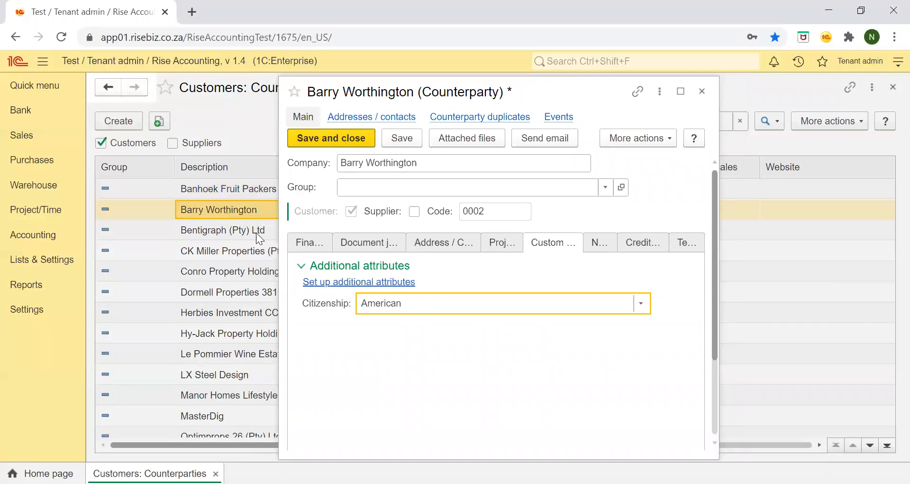
key(ctrl+Return)
Set the Citizenship of Bentigraph (Pty) Ltd to South African, and save and close the record
click(225, 231)
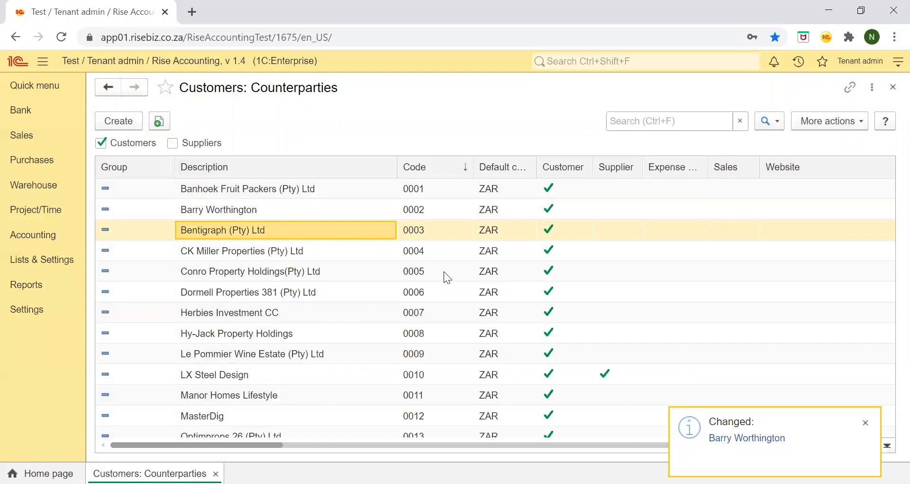
key(Return)
click(555, 246)
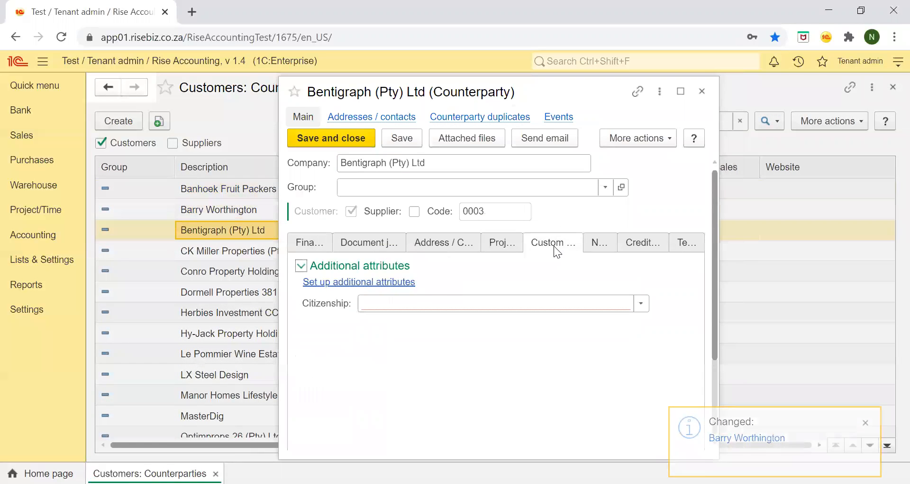
click(503, 308)
text(sou)
click(471, 321)
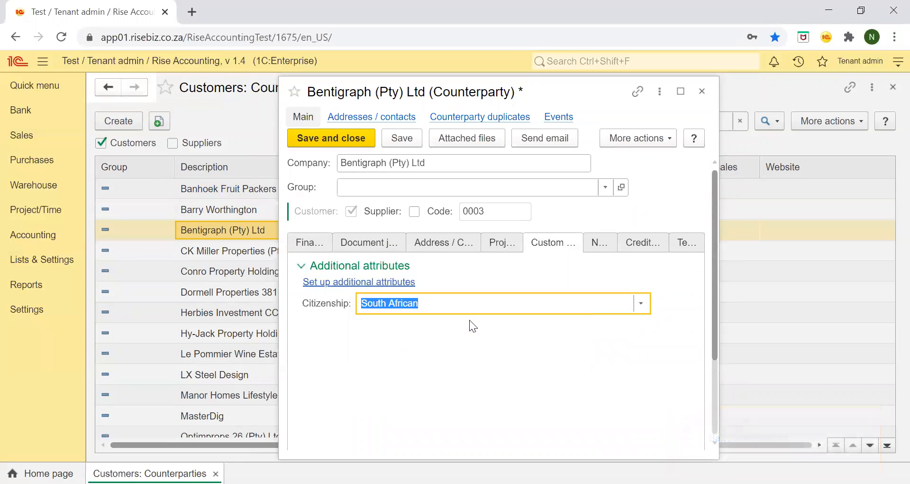
click(356, 145)
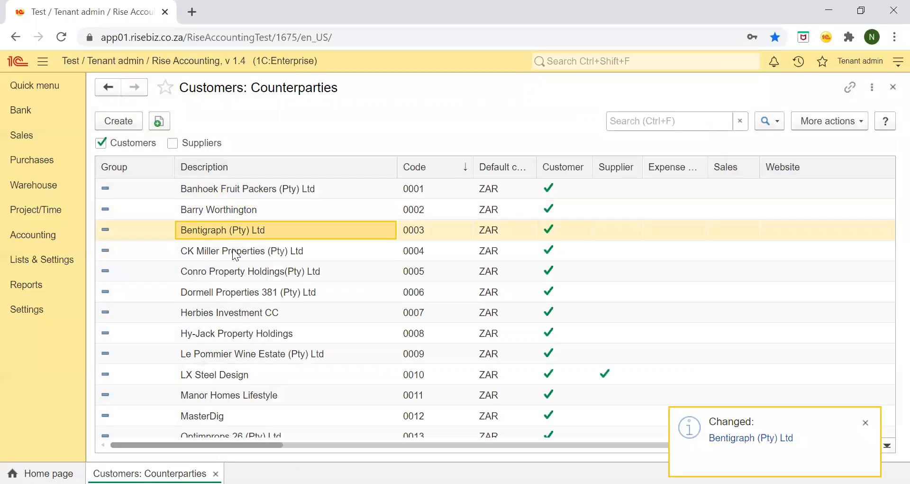
Set the Citizenship of CK Miller Properties (Pty) Ltd to South African, and save and close the record
click(233, 249)
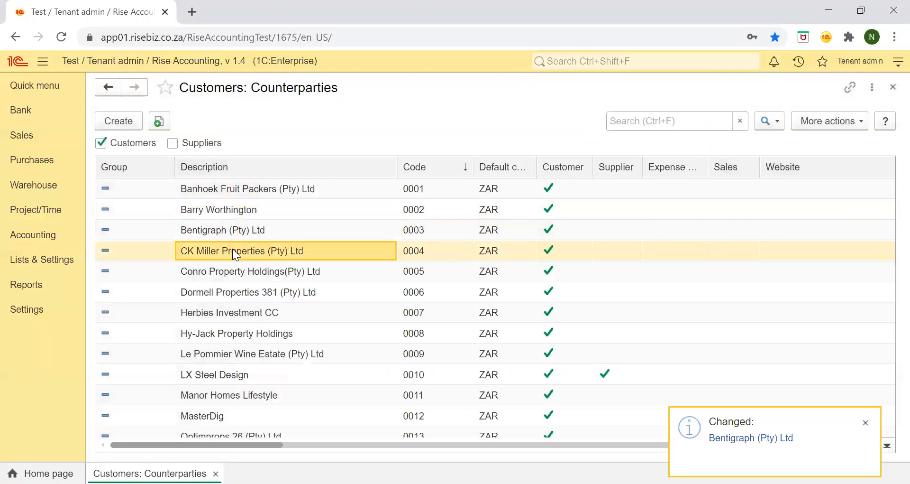
key(Return)
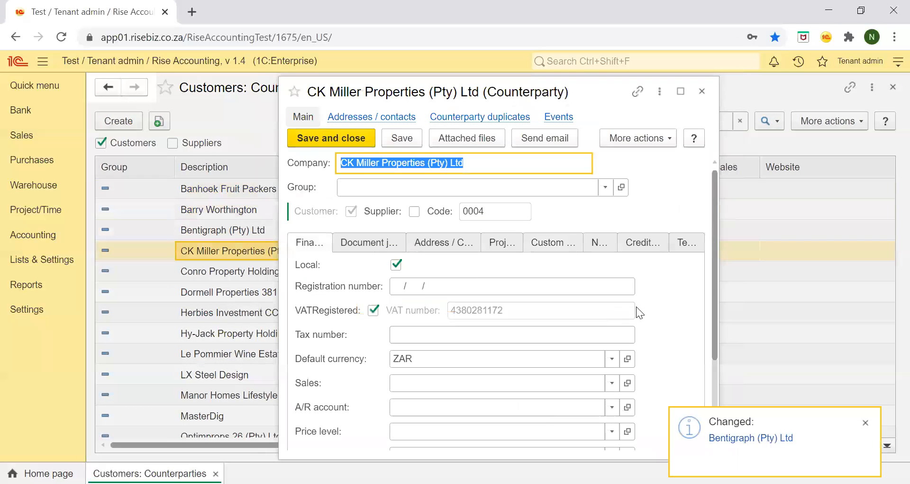
click(553, 244)
click(440, 300)
text(sou)
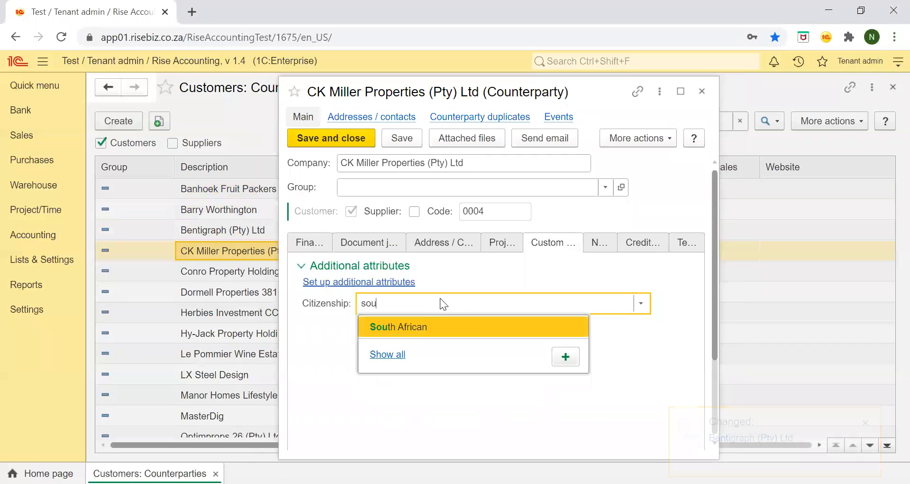
click(428, 325)
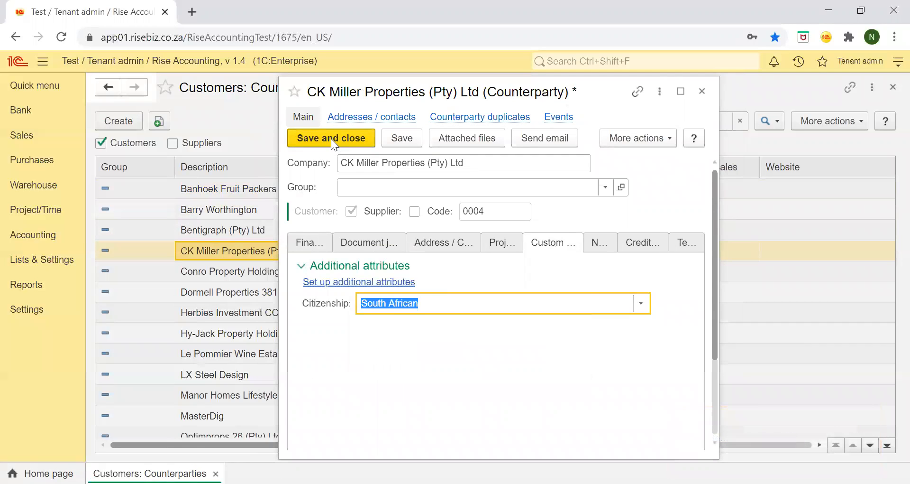
key(ctrl+Return)
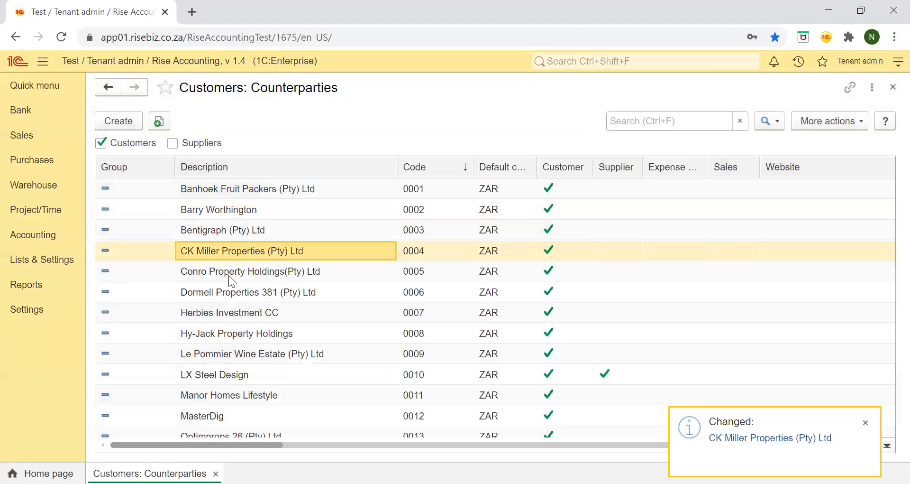
Set the Citizenship of Conro Property Holdings(Pty) Ltd to South African, and save and close the record
click(229, 276)
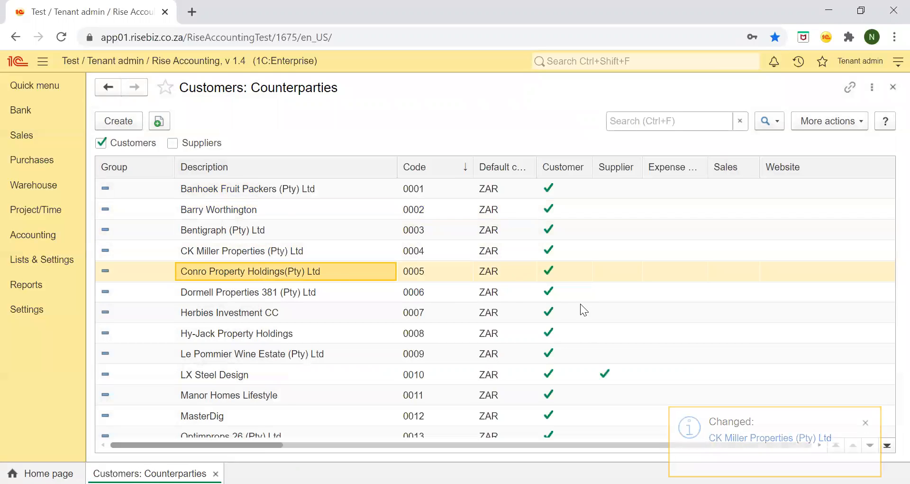
key(Return)
click(517, 242)
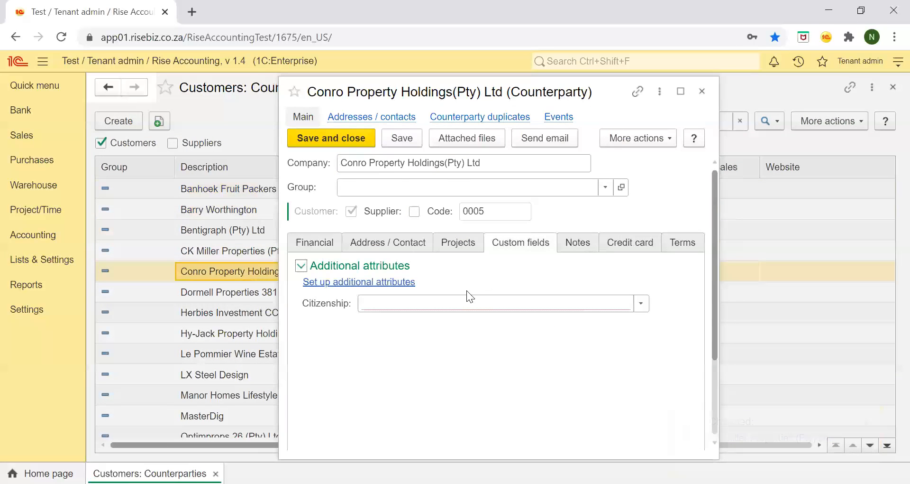
click(446, 303)
click(438, 327)
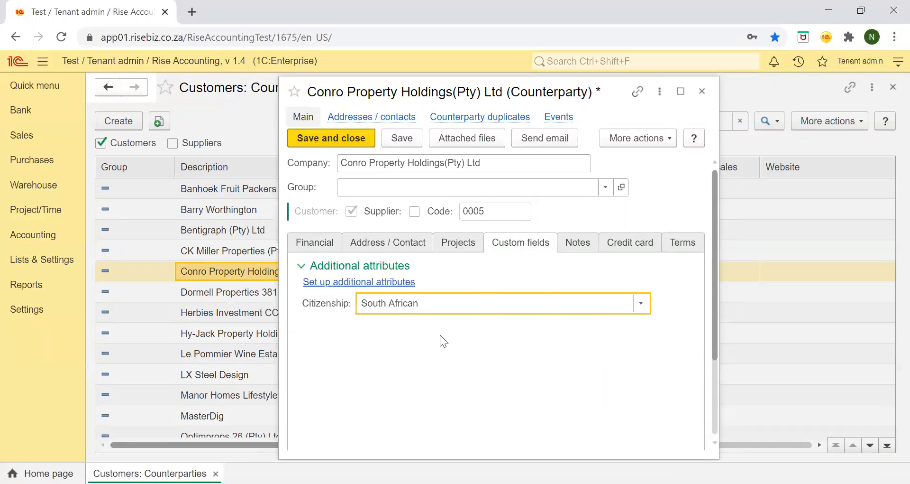
key(ctrl+Return)
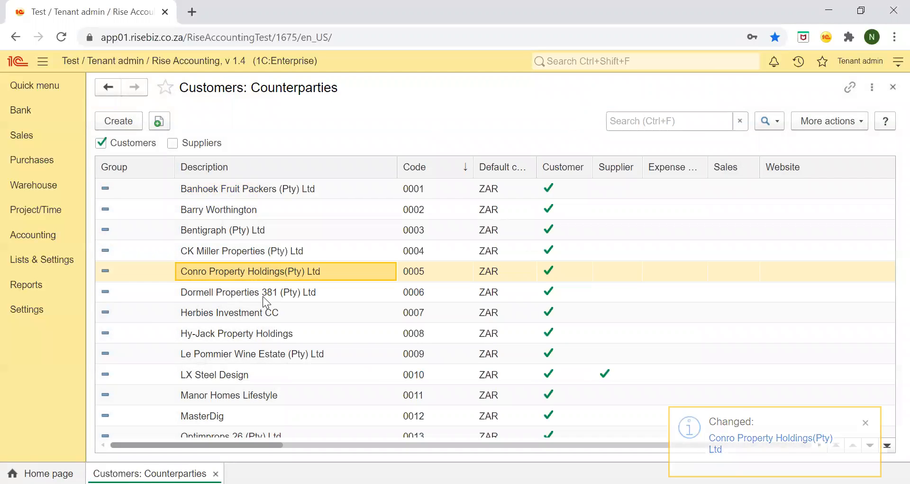
Choose a suggested Citizenship value for Dormell Properties 381 (Pty) Ltd, and save and close the record
click(263, 296)
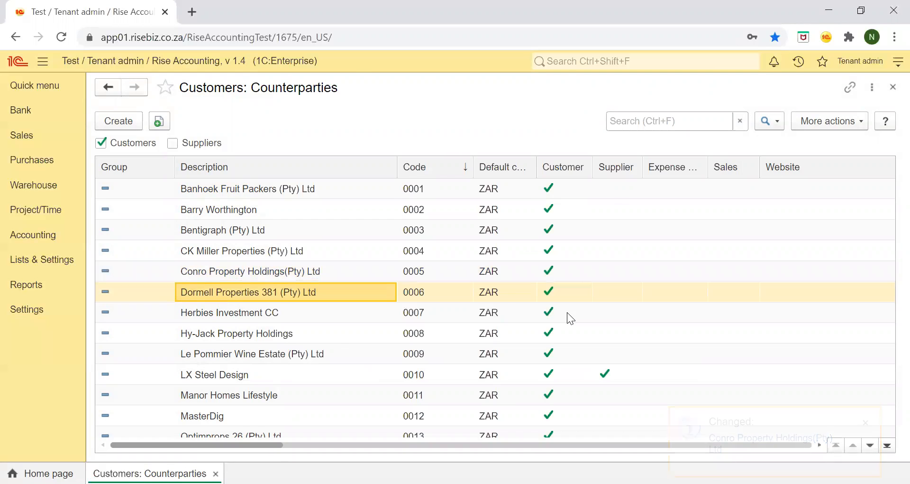
key(Return)
click(549, 245)
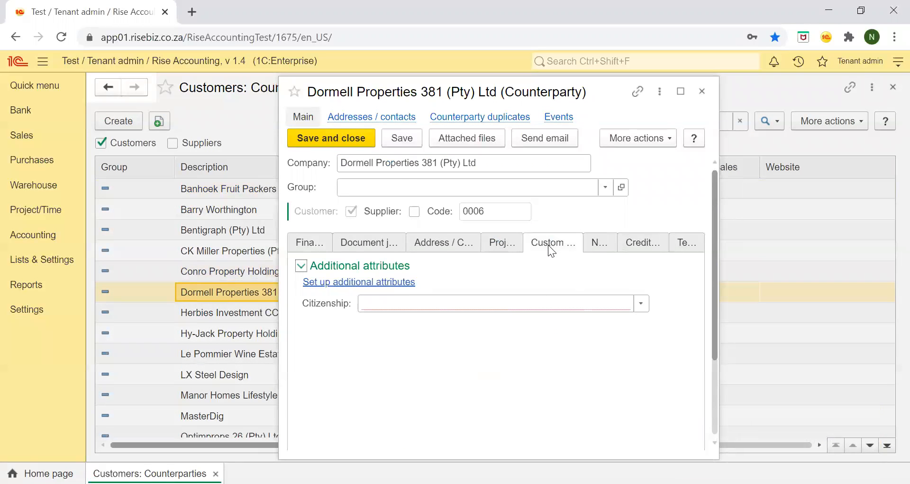
click(420, 303)
click(427, 330)
click(330, 137)
Set the Citizenship of Herbies Investment CC to Mozambican, and save and close the record
click(243, 318)
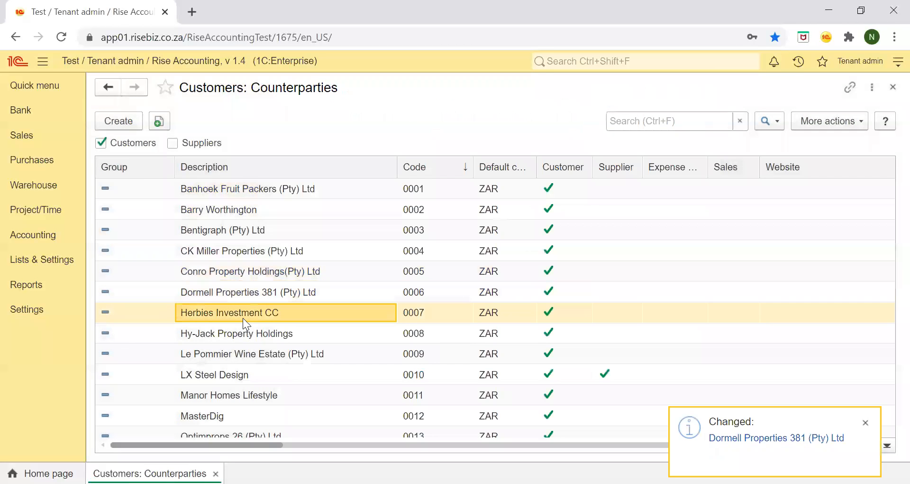
double_click(243, 318)
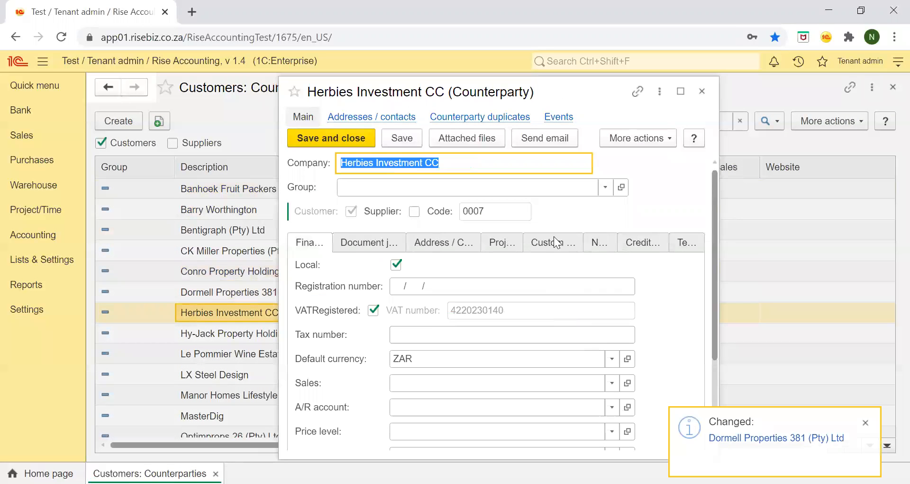
click(553, 240)
click(488, 303)
text(moz)
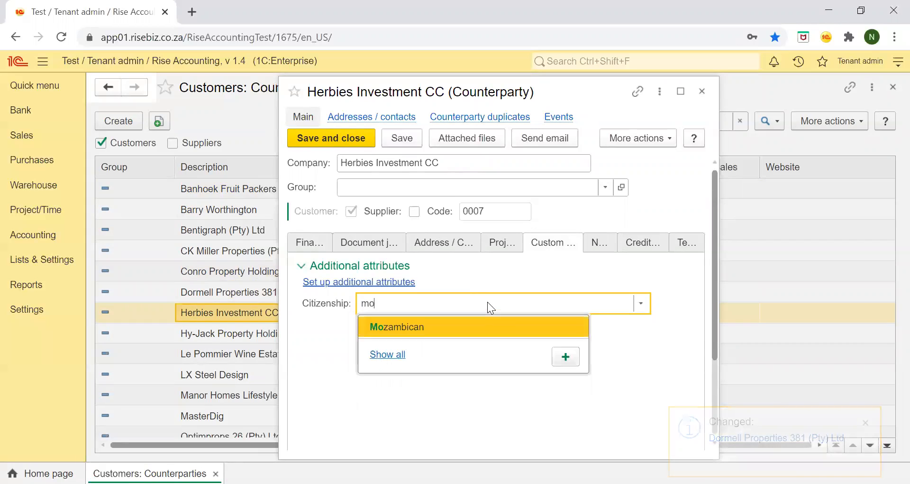
key(Return)
click(350, 145)
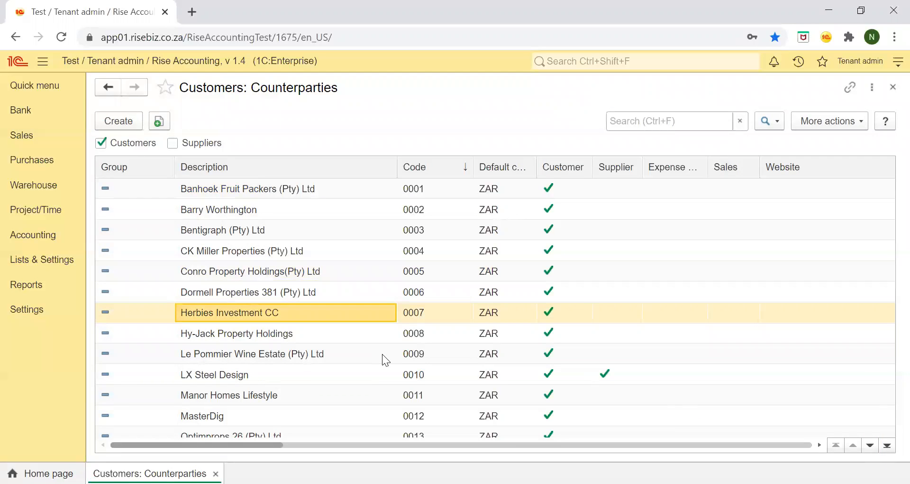
Close the customer list and run the A/R aging (reporting currency) report for This Fiscal Year
click(893, 87)
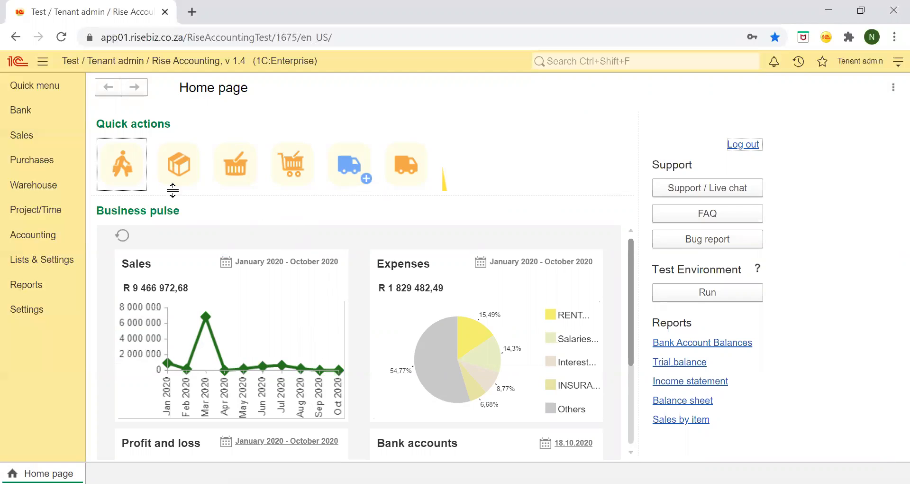
click(35, 139)
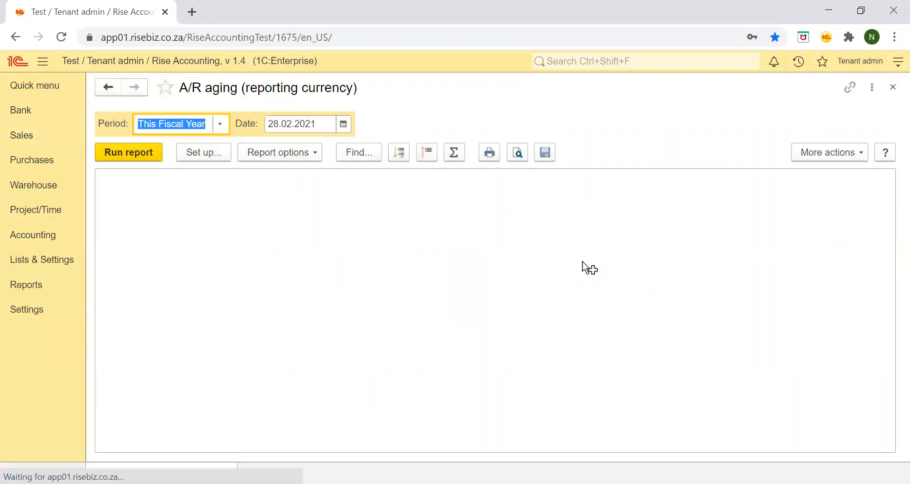
click(153, 154)
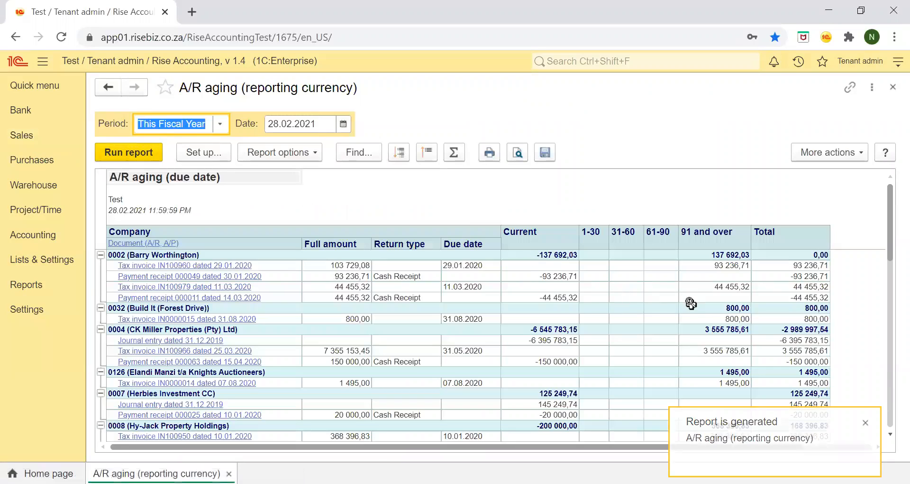
click(866, 422)
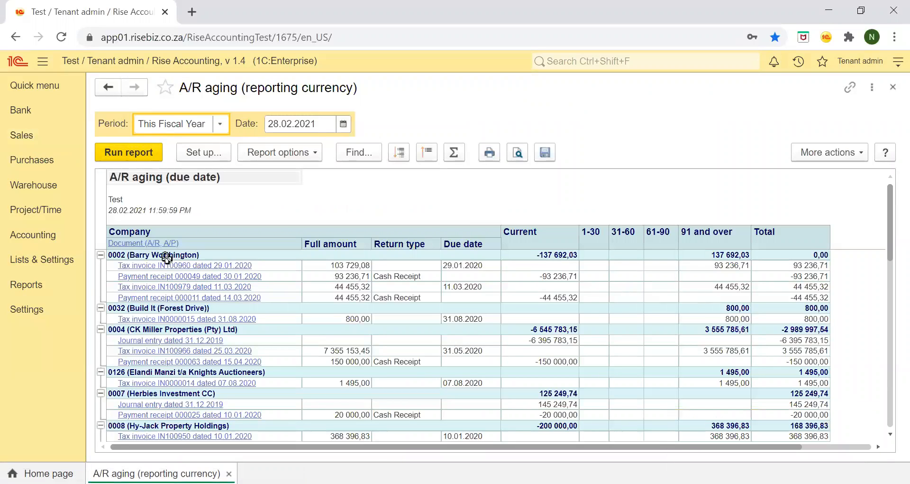
Open the A/R aging report settings in Advanced mode and enlarge the window to show the full filter list
click(146, 255)
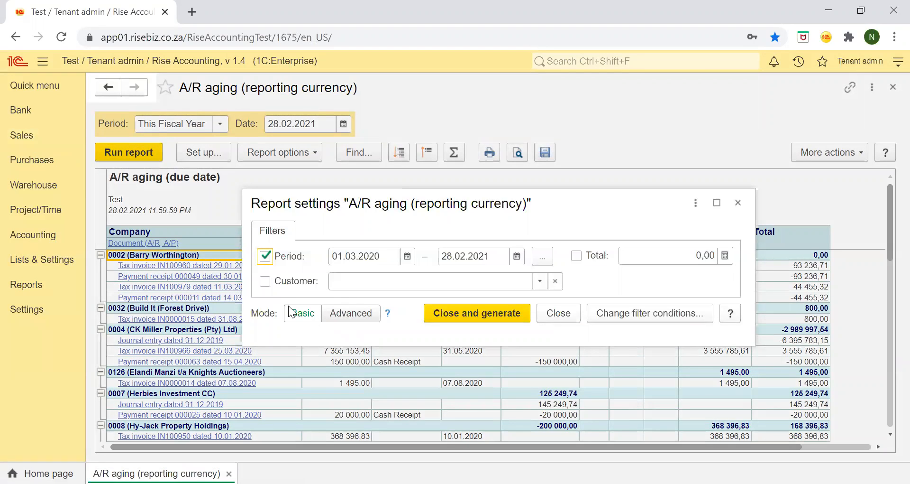
click(346, 315)
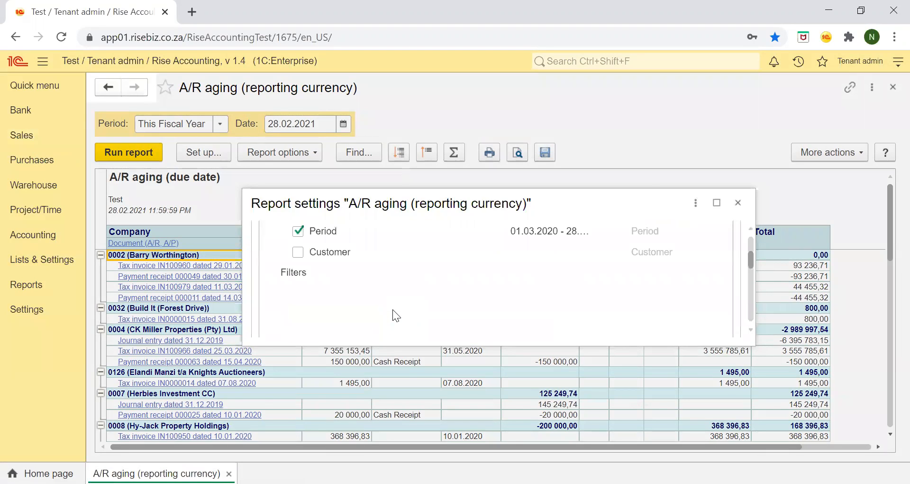
drag(599, 189, 570, 55)
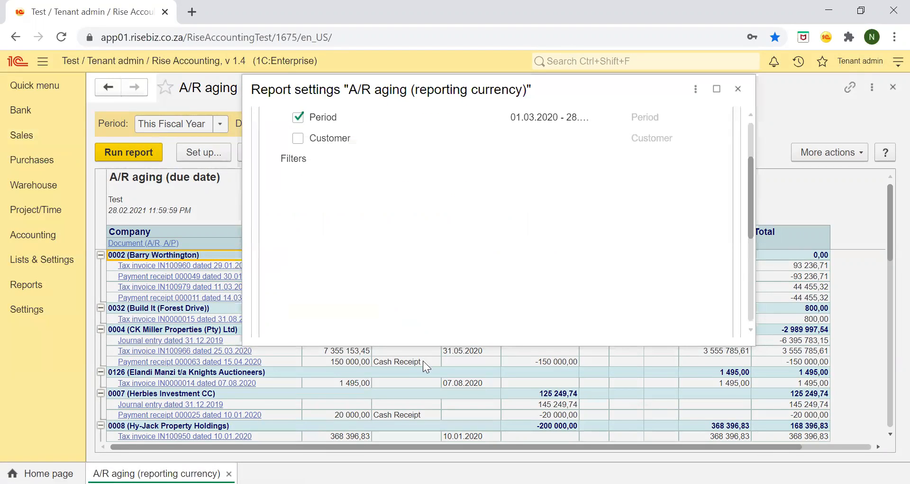
drag(417, 346, 417, 381)
drag(411, 451, 411, 456)
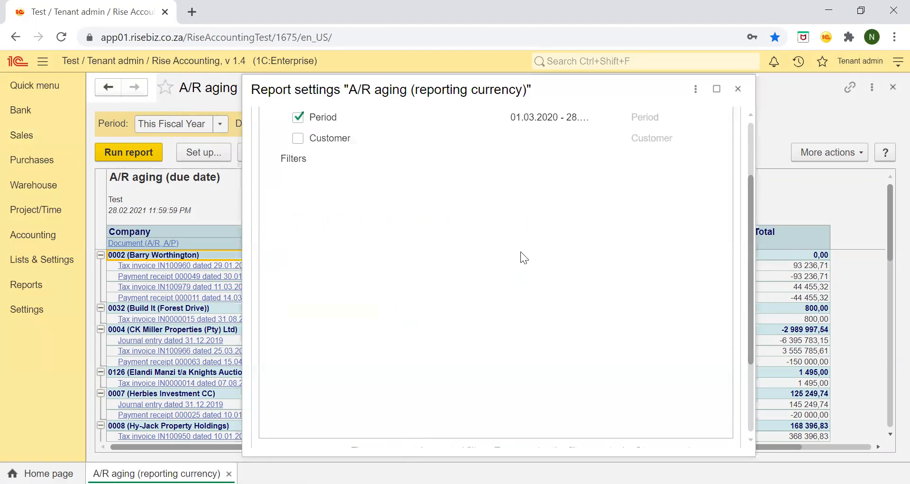
scroll(521, 252, up, 2)
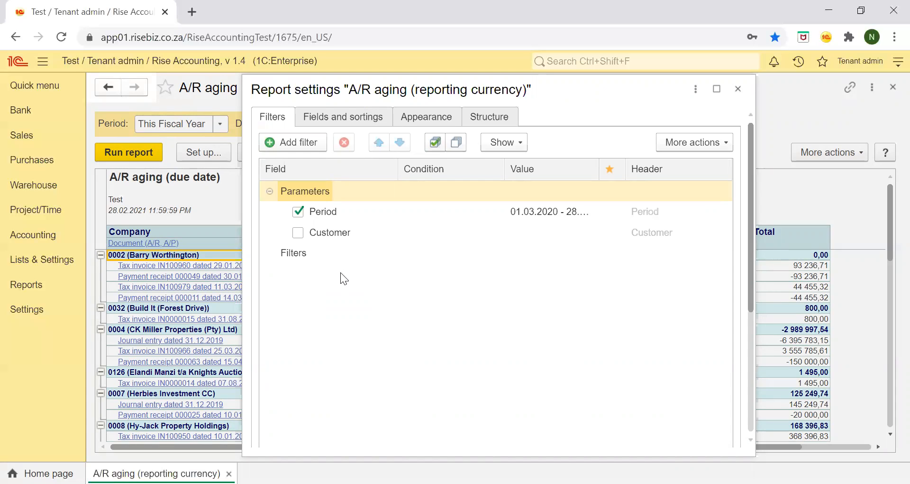
Add a report filter on the Citizenship (Counterparty) field found under Company
click(281, 147)
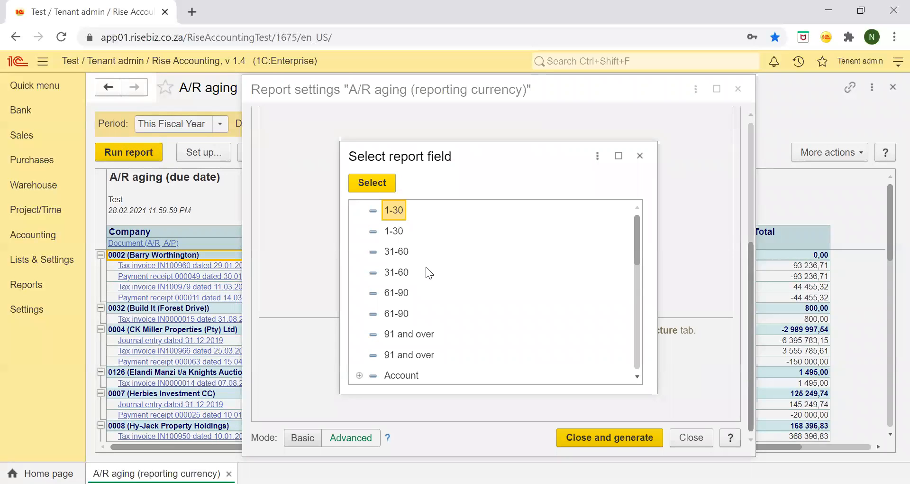
scroll(427, 267, down, 5)
scroll(426, 267, up, 2)
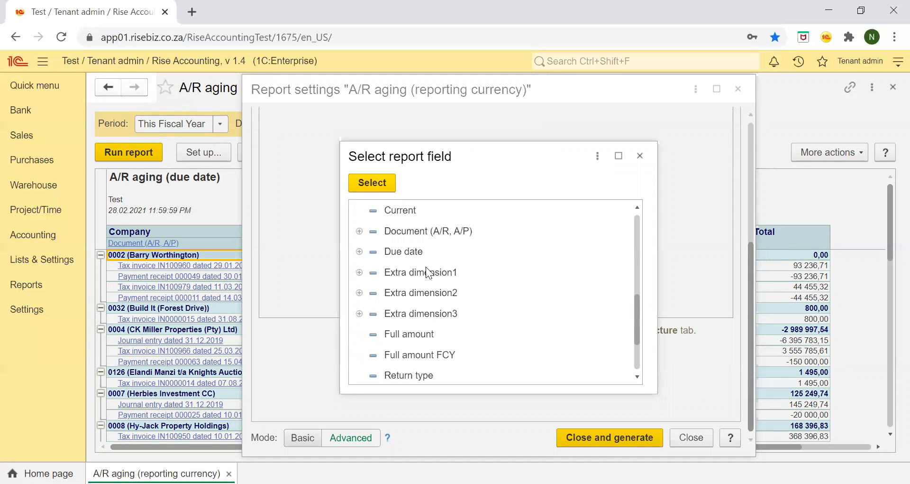
scroll(426, 267, up, 3)
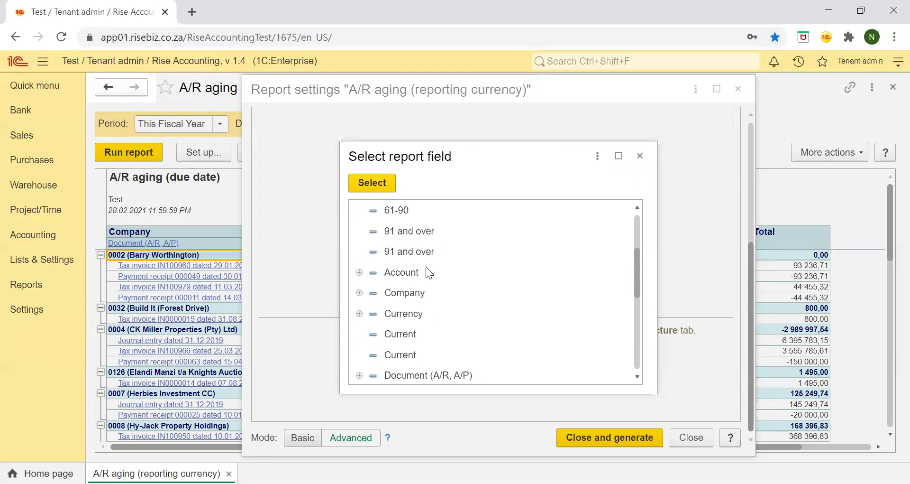
scroll(426, 266, down, 3)
scroll(426, 267, up, 4)
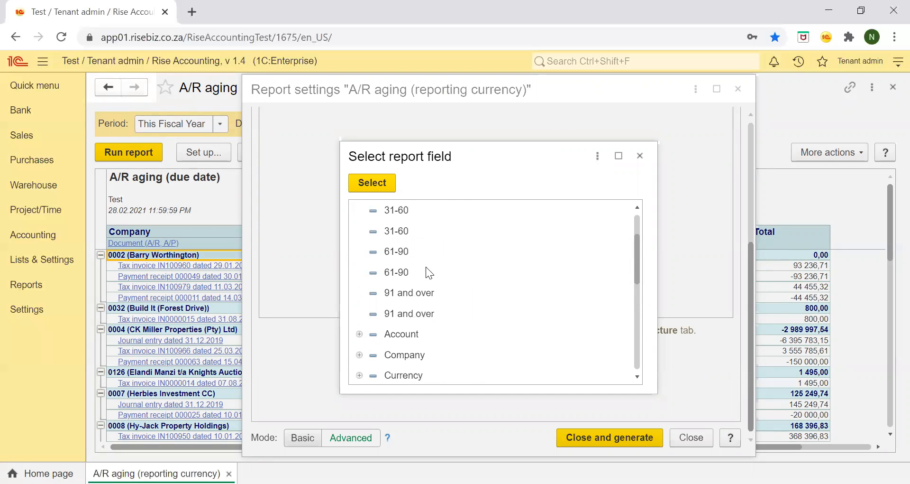
scroll(426, 266, down, 4)
scroll(426, 266, up, 3)
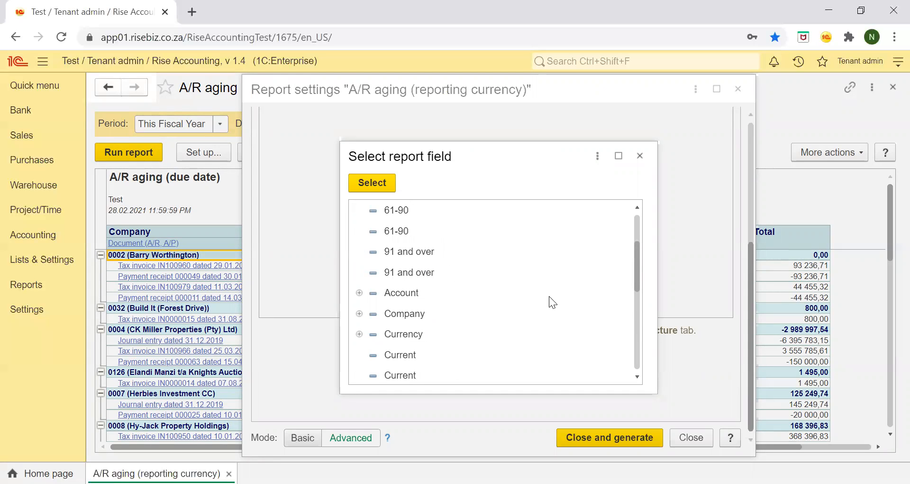
click(358, 313)
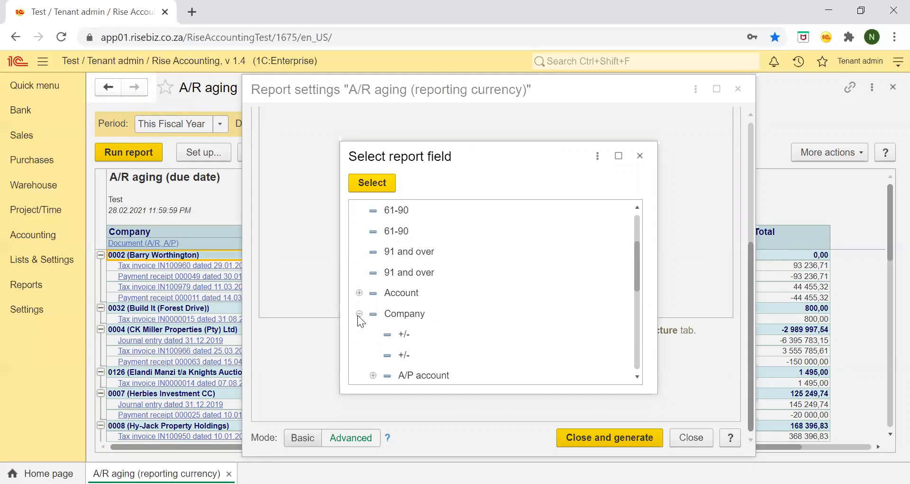
scroll(430, 344, down, 10)
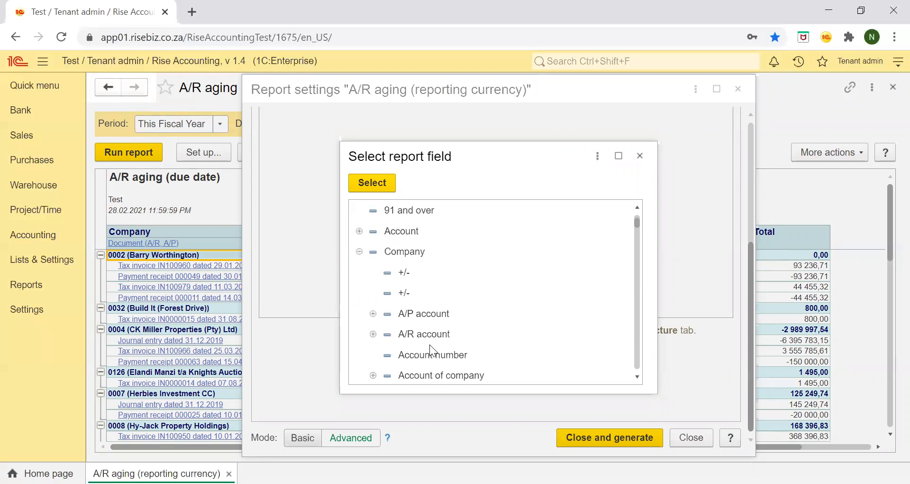
scroll(430, 344, down, 6)
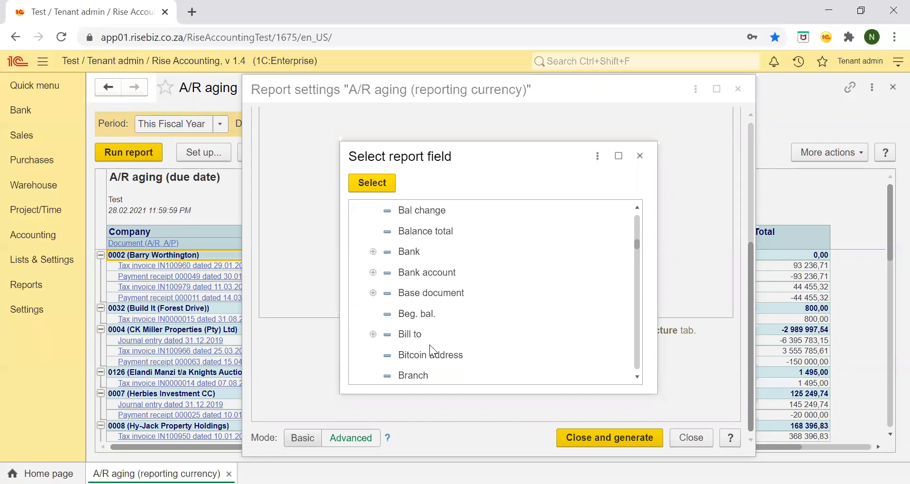
scroll(382, 312, up, 1)
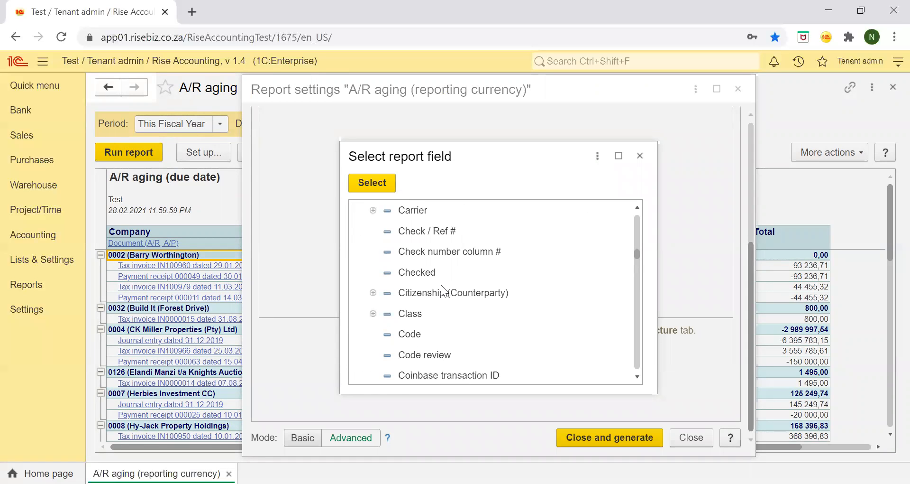
click(486, 291)
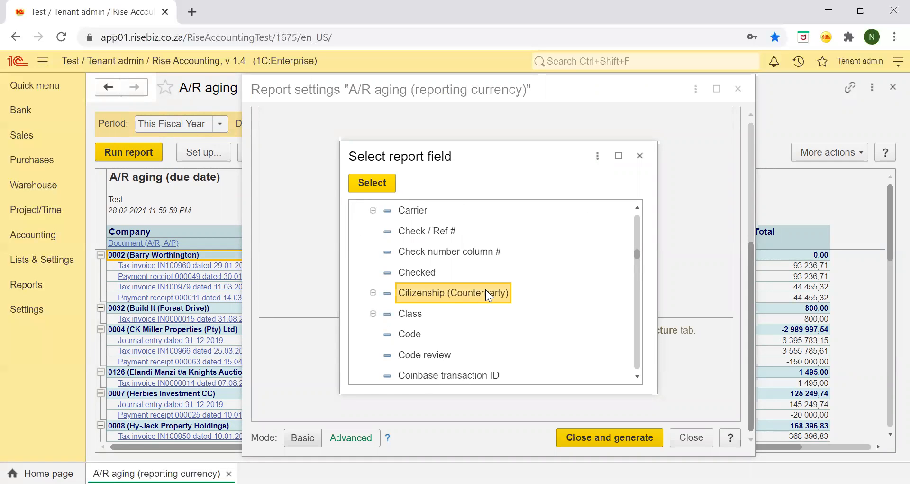
click(383, 185)
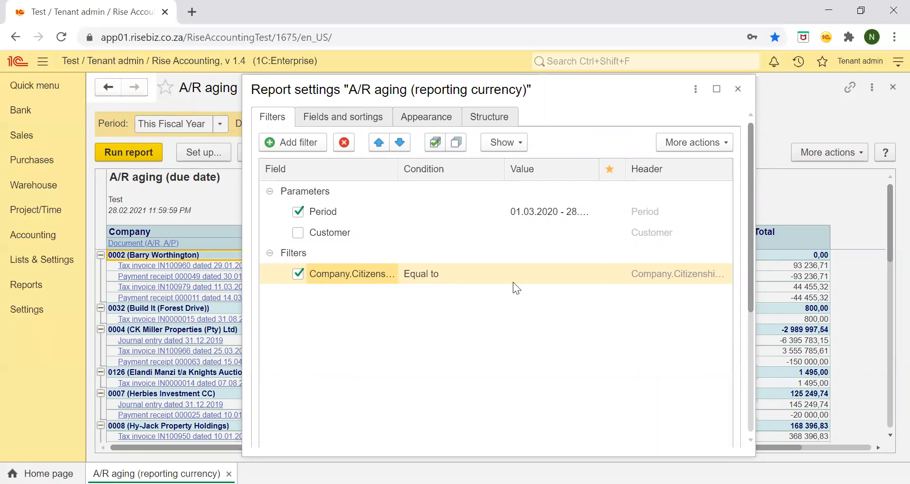
Set the Citizenship filter value to South African and generate the A/R aging report
click(561, 275)
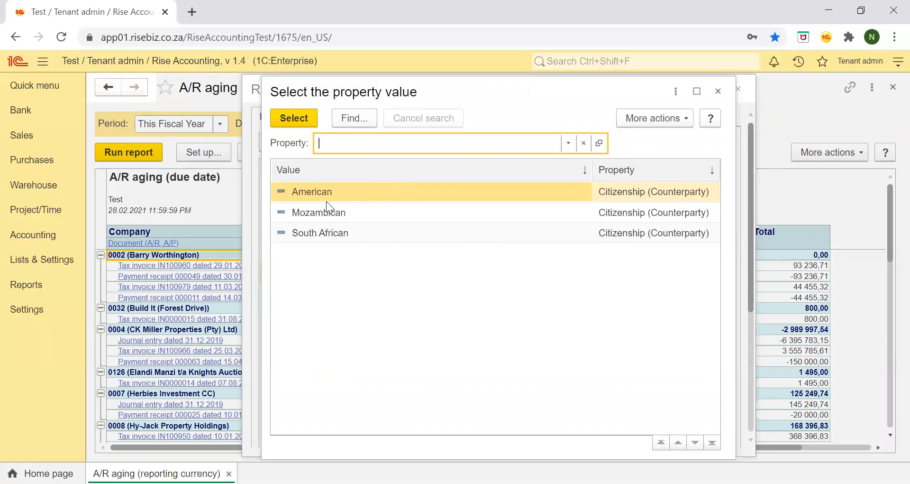
click(333, 235)
click(286, 123)
scroll(529, 394, down, 5)
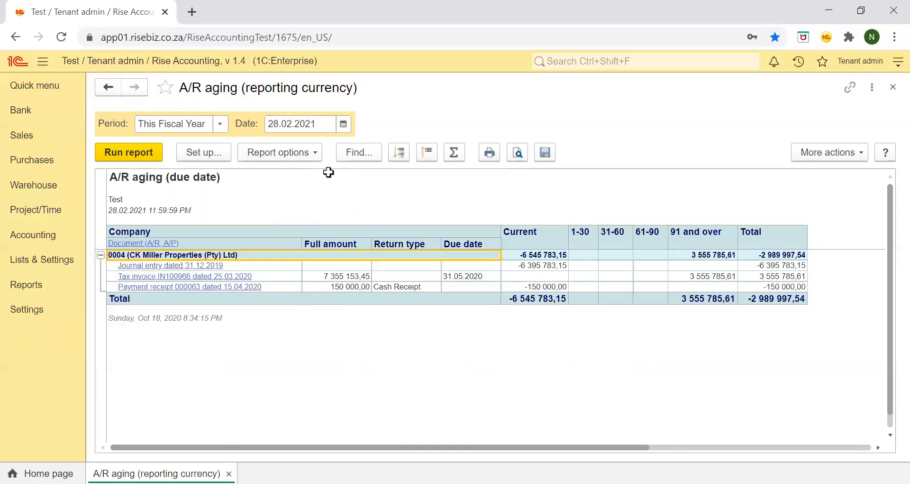
Save the filtered report as a new report option described as "A/R aging filtered South African"
click(312, 153)
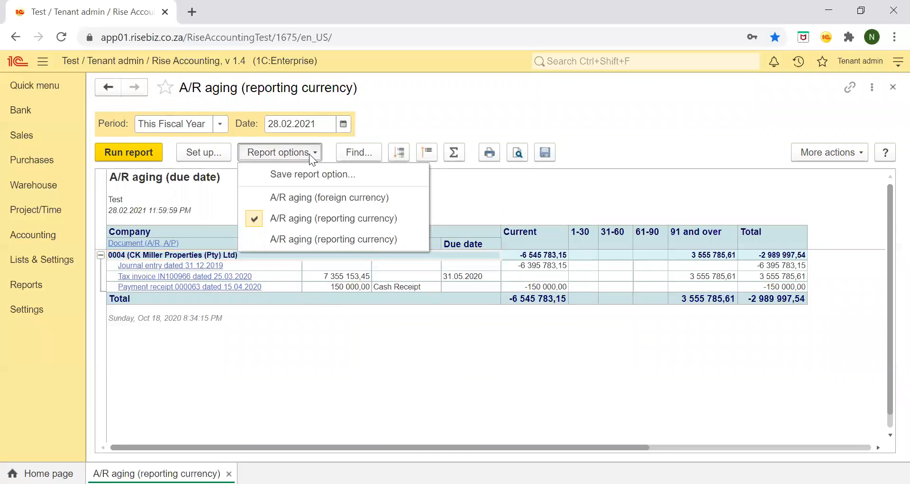
click(301, 176)
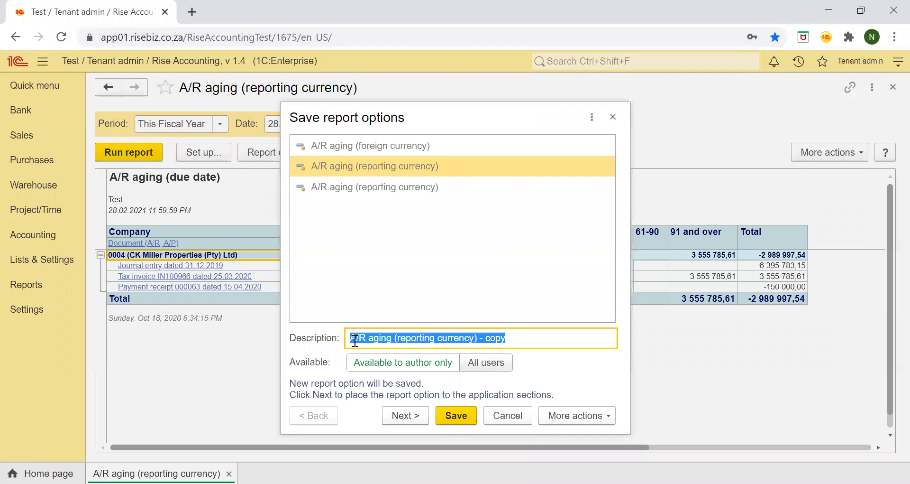
click(517, 337)
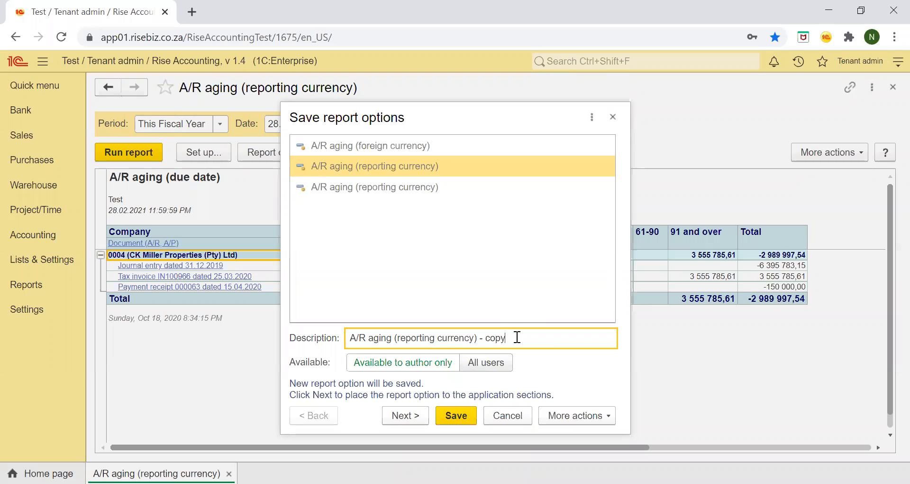
drag(517, 337, 396, 339)
text(filtered South Africa)
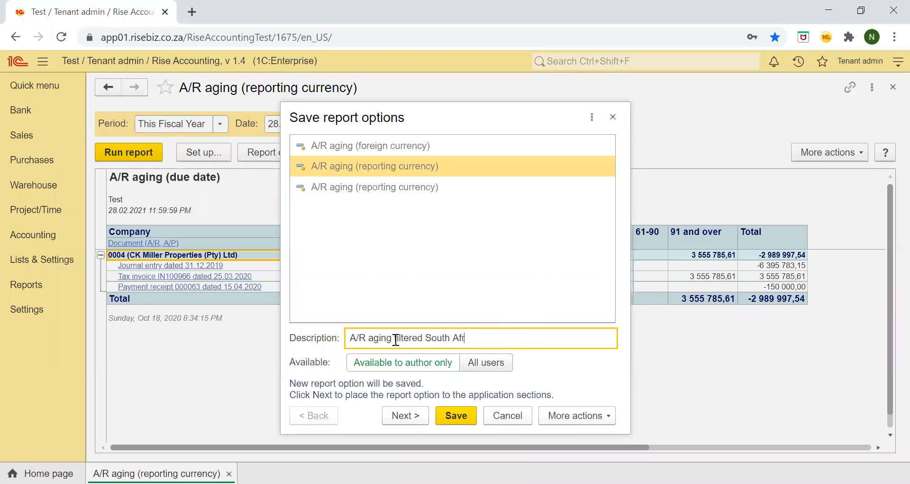
key(BackSpace)
key(BackSpace)
key(BackSpace)
key(BackSpace)
text(ricam)
key(BackSpace)
text(n)
click(454, 416)
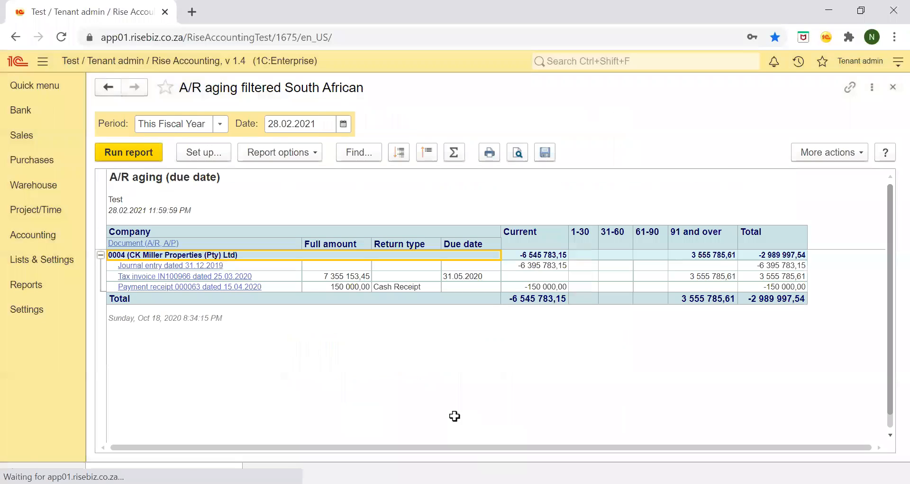
Close and reopen the saved A/R aging report from the Sales section, and switch it to the A/R aging (foreign currency) option
click(893, 88)
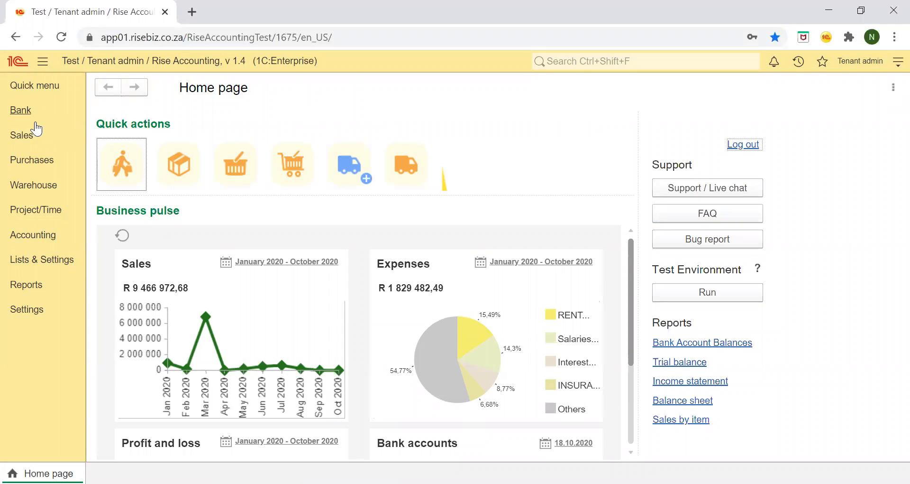
click(30, 138)
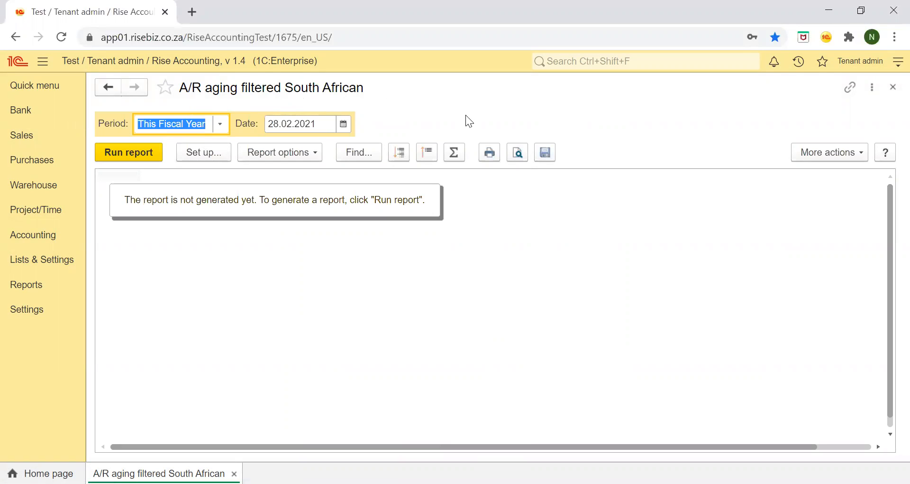
click(314, 152)
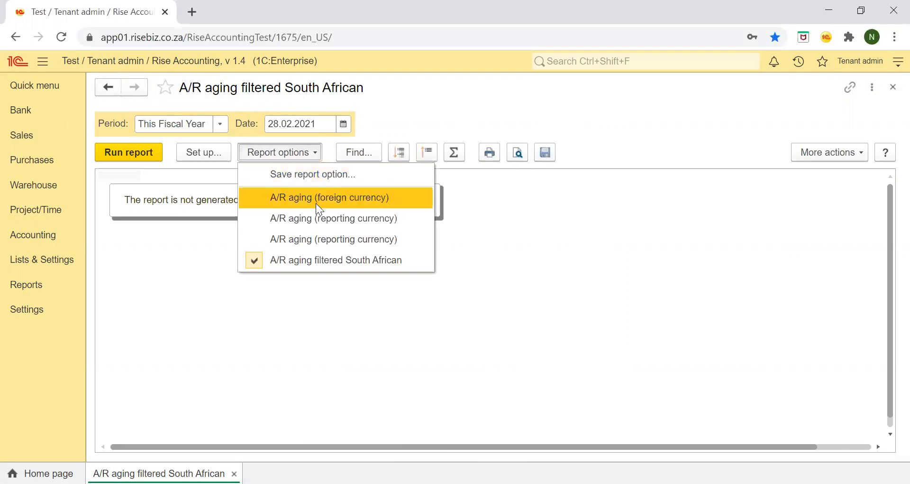
click(299, 209)
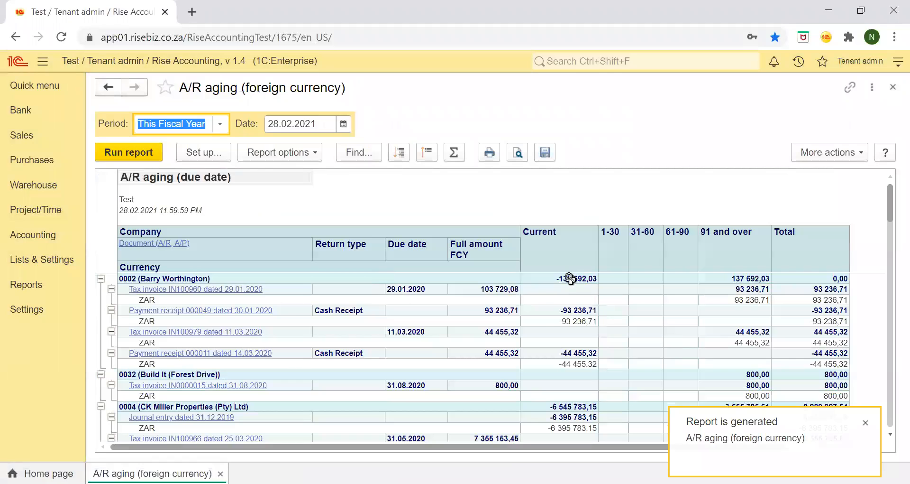
click(866, 423)
scroll(424, 351, down, 10)
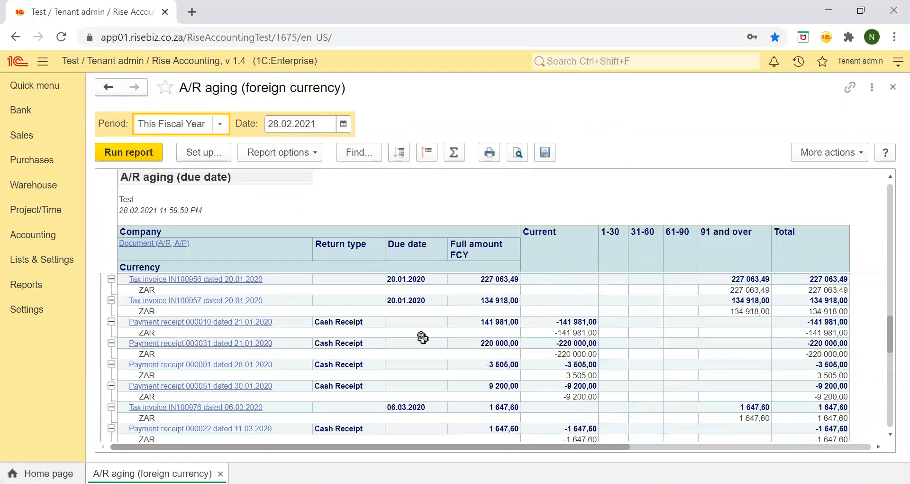
scroll(423, 339, up, 10)
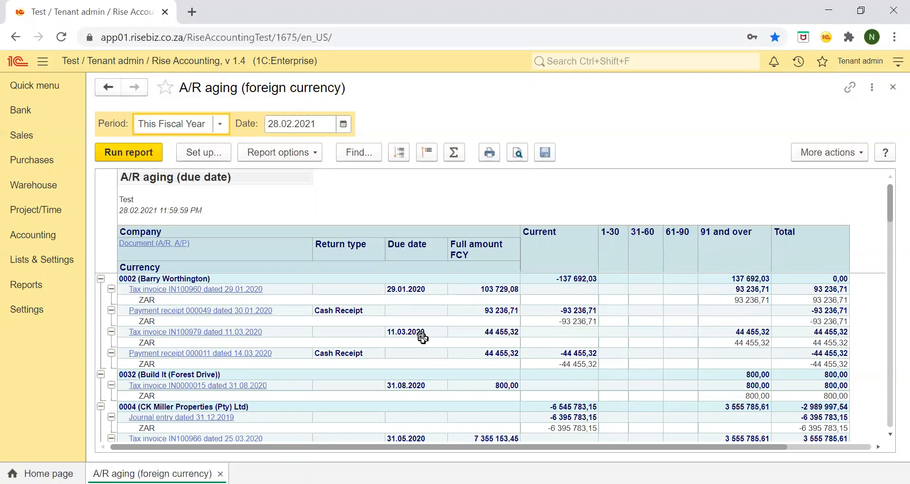
Open the A/R aging (foreign currency) report settings in Advanced mode and enlarge the settings window
click(209, 152)
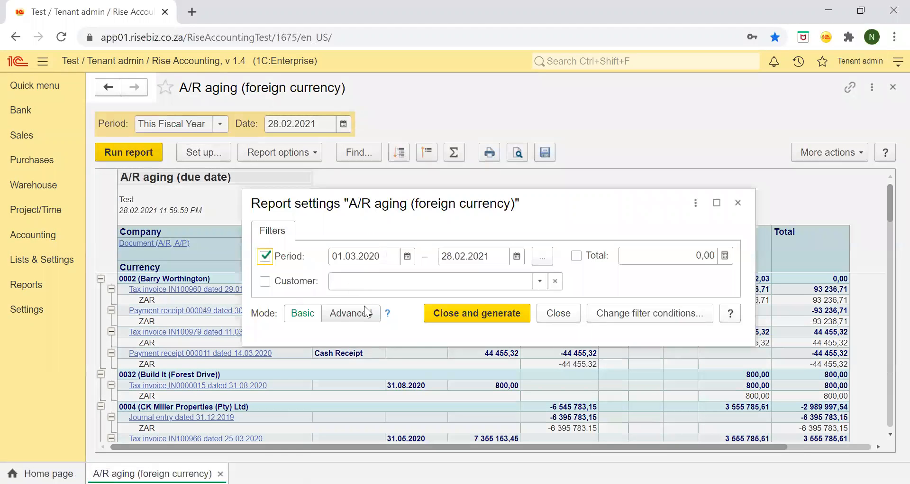
click(342, 312)
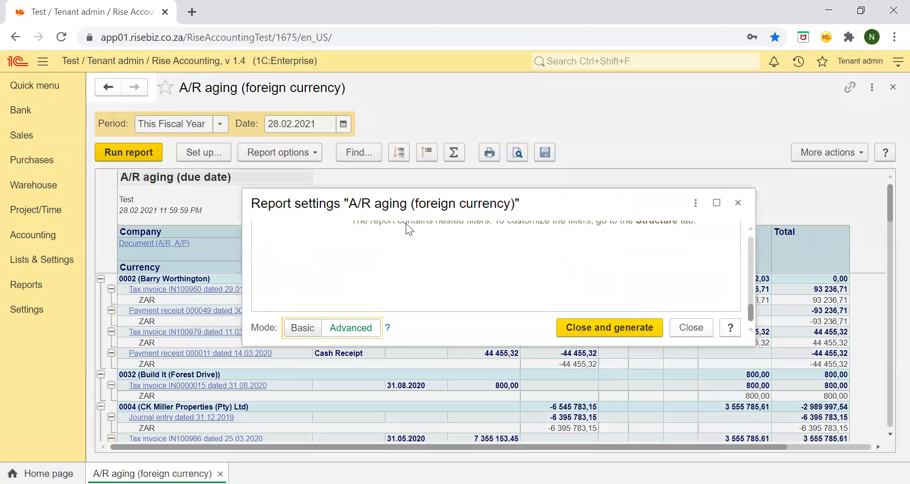
drag(594, 192, 577, 39)
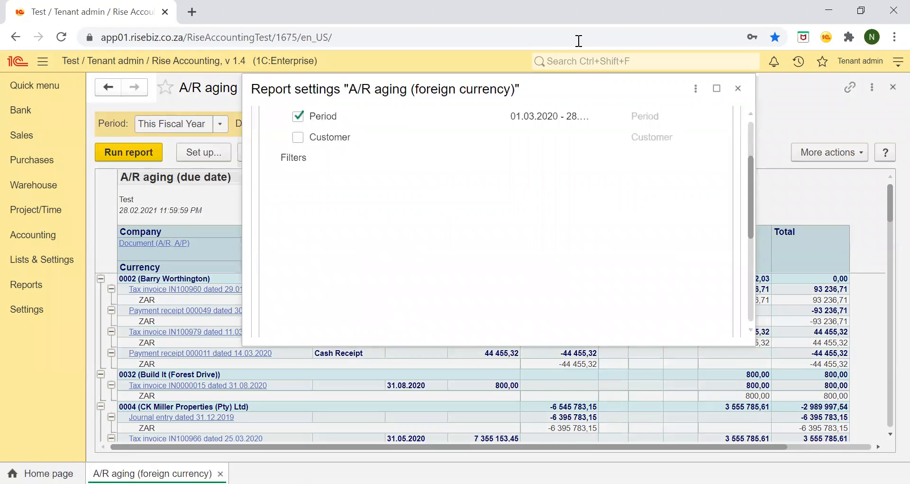
drag(532, 346, 532, 456)
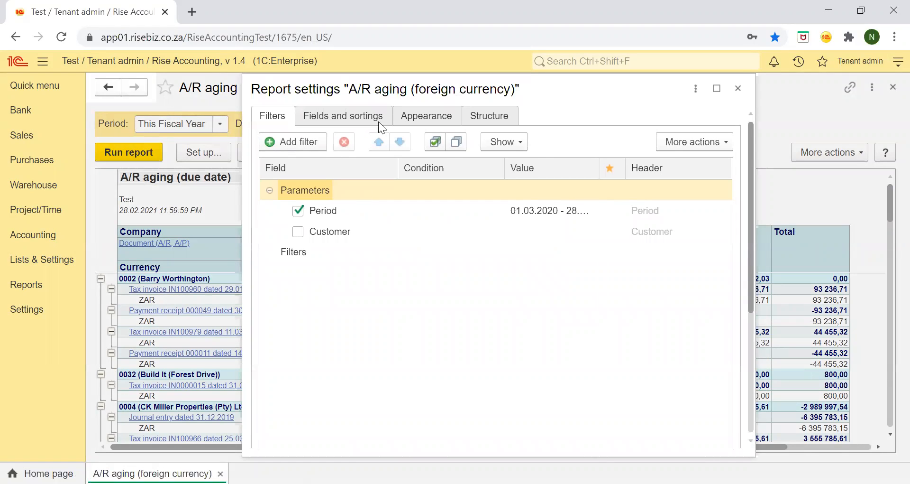
Add the Company.Citizenship (Counterparty) field as a grouping directly under Report in the report structure
click(491, 114)
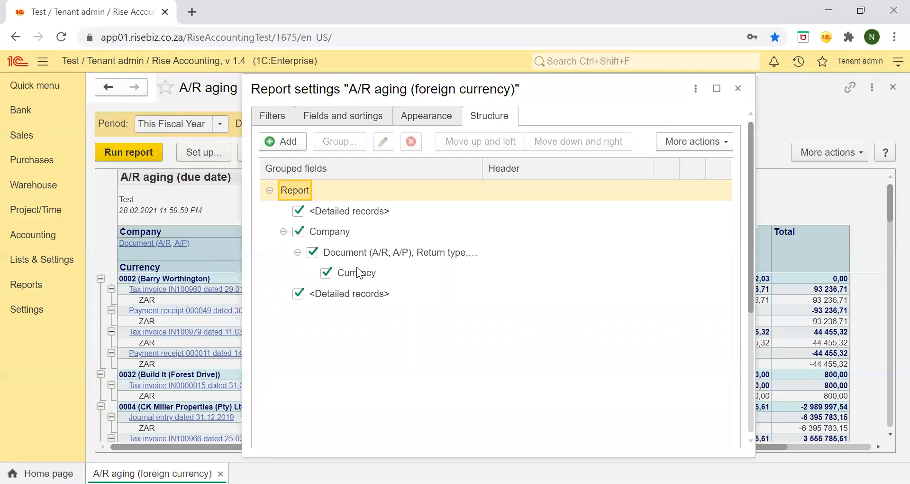
click(292, 140)
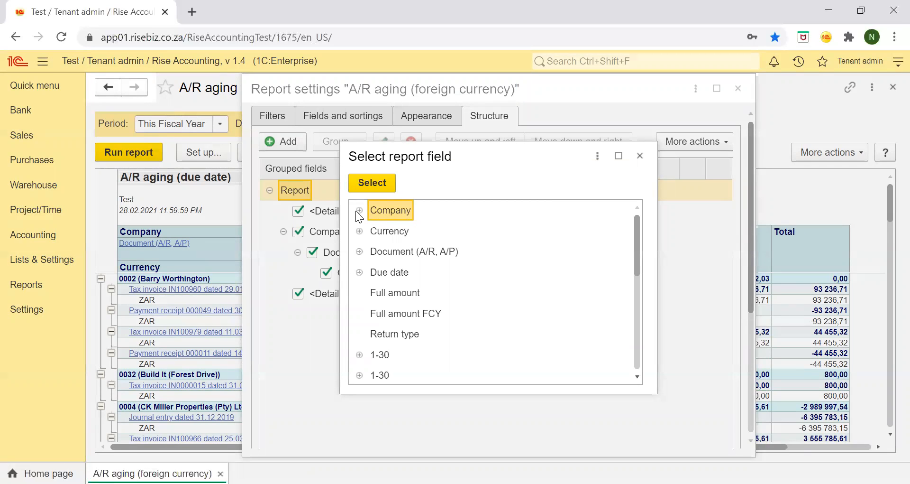
click(359, 210)
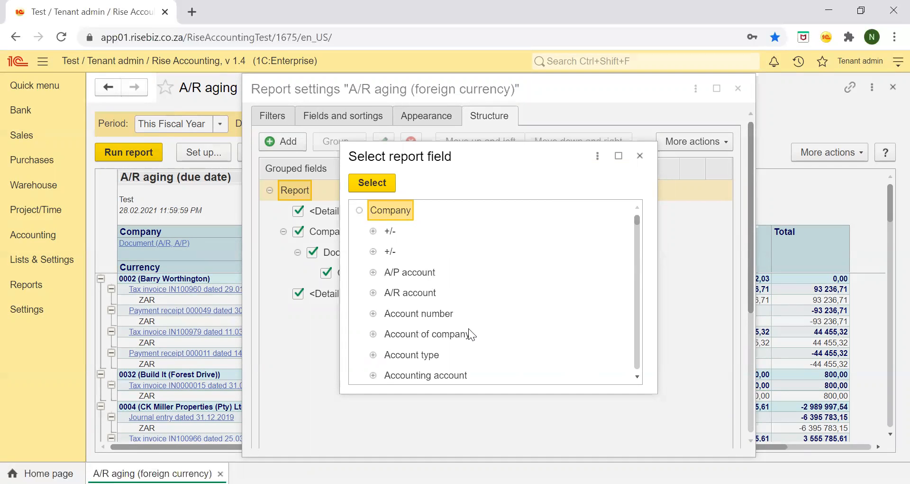
scroll(469, 328, down, 3)
scroll(469, 328, down, 2)
double_click(420, 358)
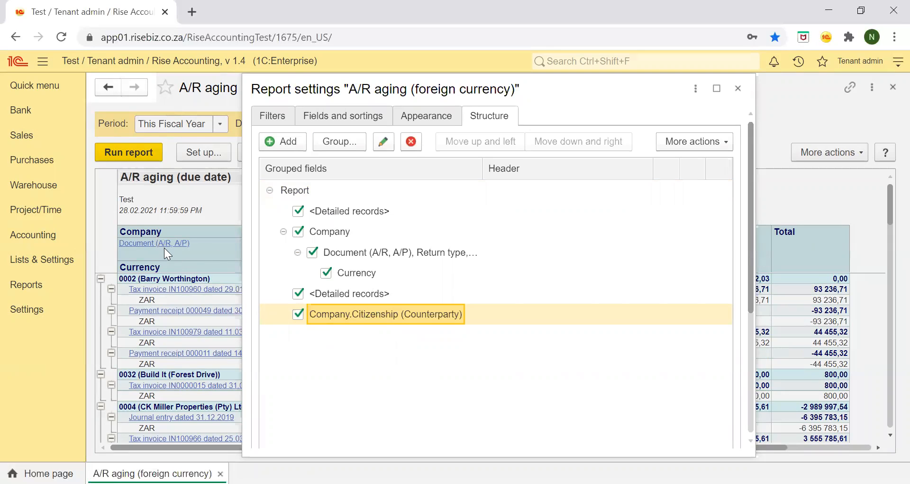
Compare the structure's grouping levels with the report rows and delete the Currency grouping beneath Document (A/R, A/P)
click(334, 234)
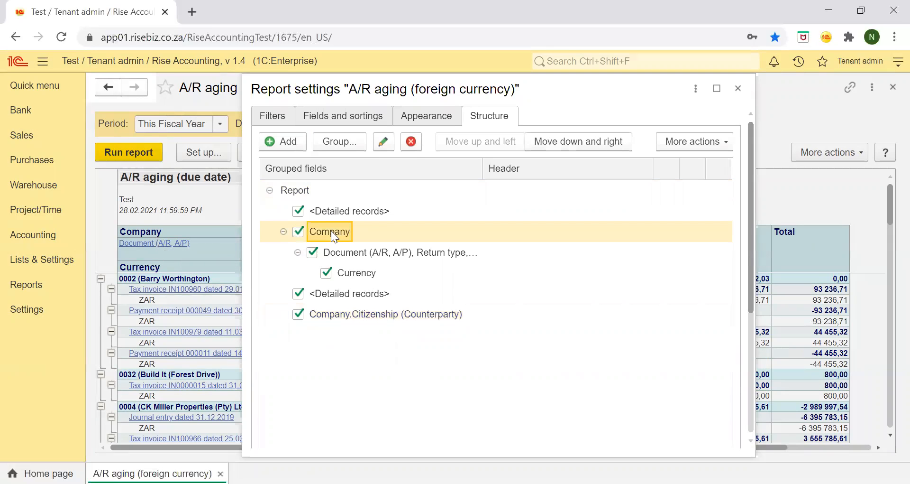
click(352, 256)
click(357, 278)
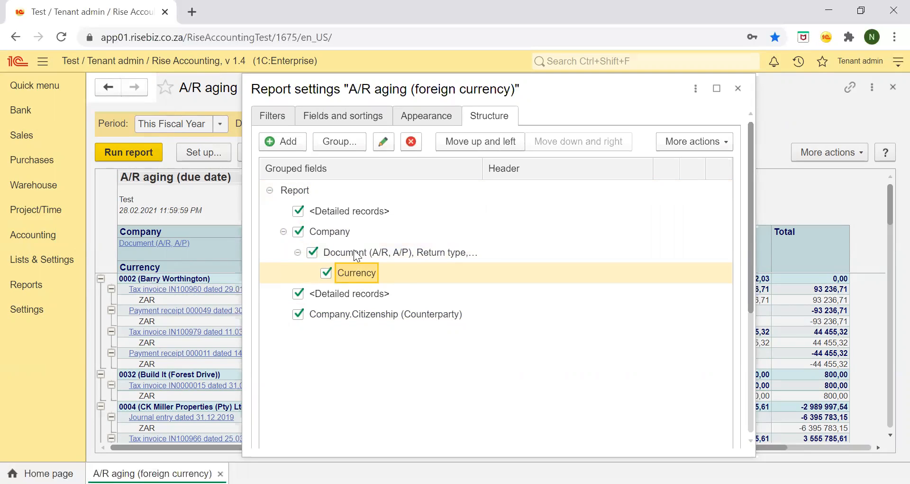
click(338, 233)
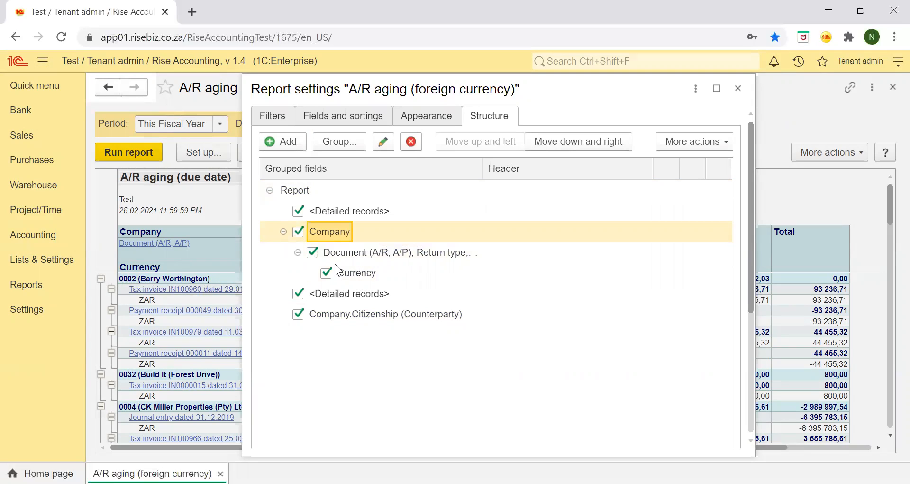
click(366, 253)
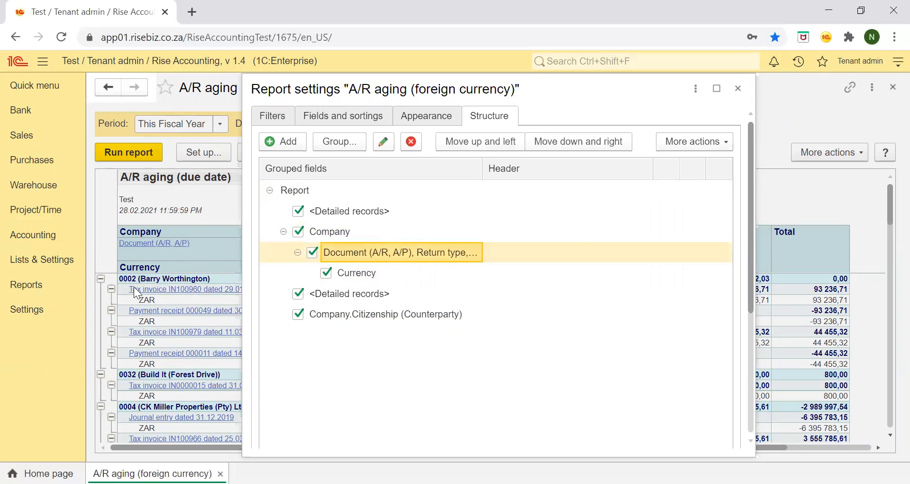
click(359, 270)
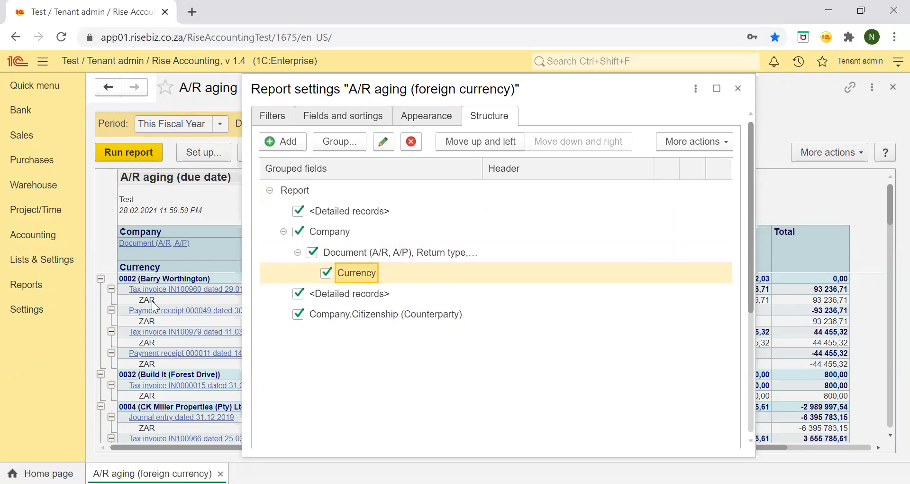
right_click(361, 277)
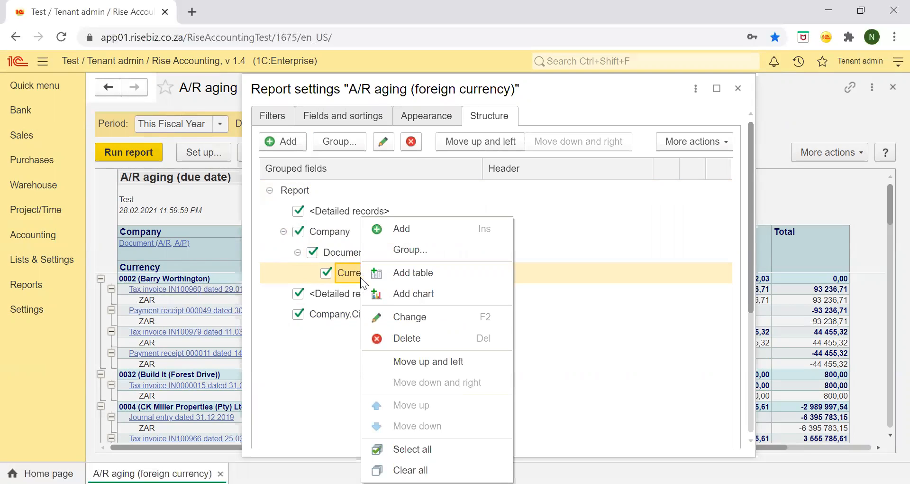
click(378, 339)
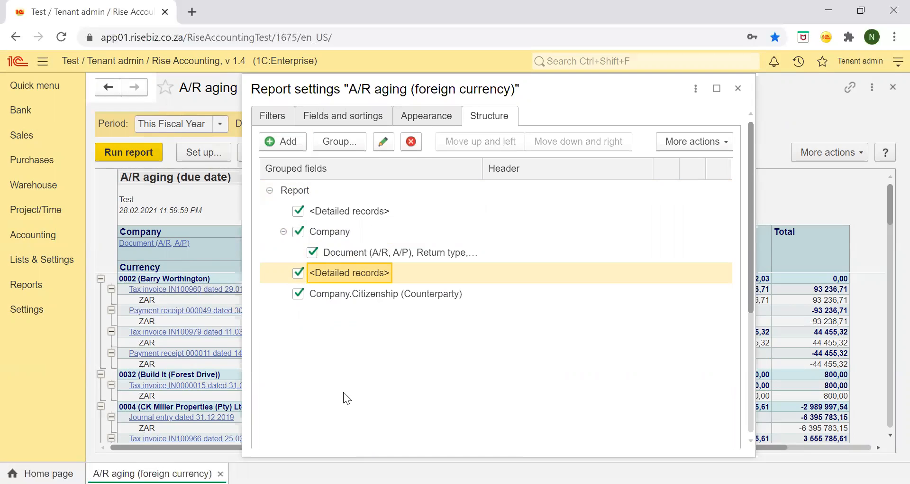
Nest Company.Citizenship (Counterparty) under the Company grouping and generate the report to check the citizenship rows beneath each company
drag(320, 294, 334, 236)
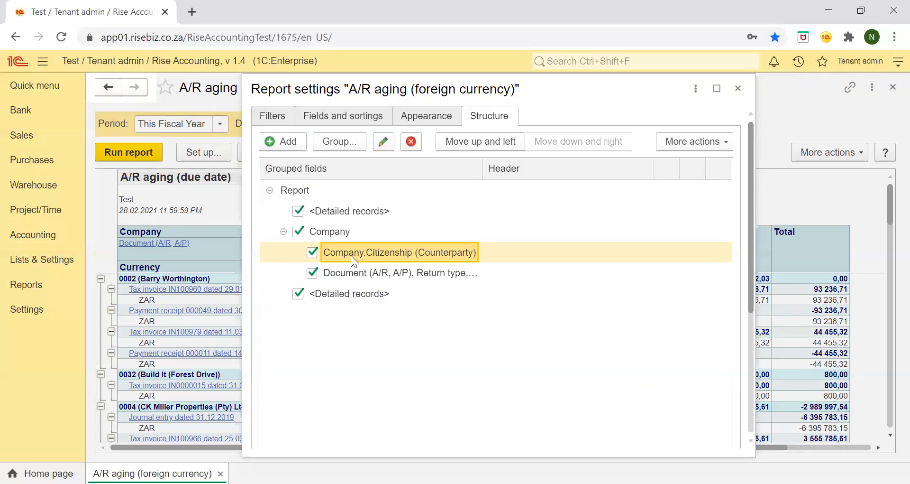
scroll(563, 380, down, 5)
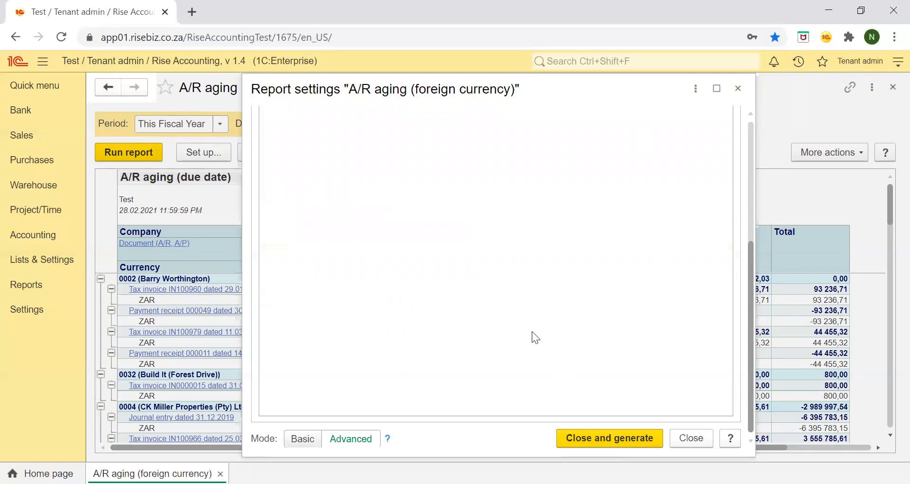
scroll(532, 331, up, 5)
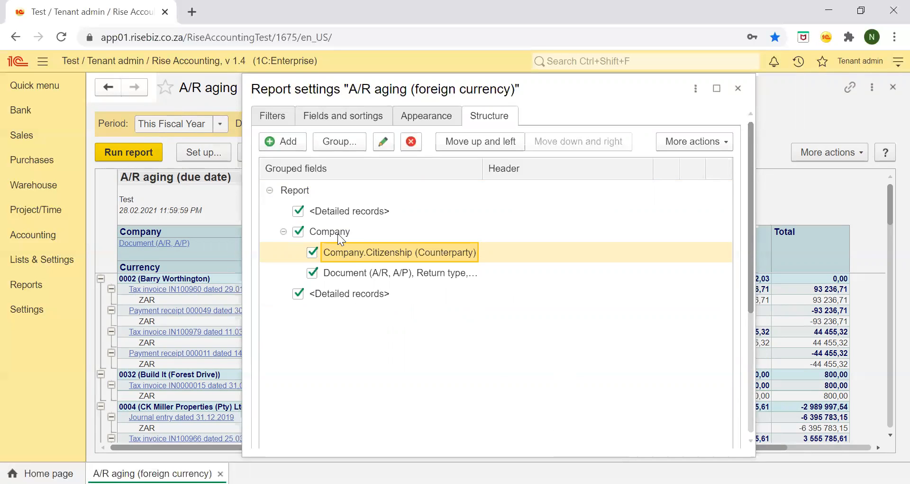
scroll(494, 363, down, 5)
click(590, 438)
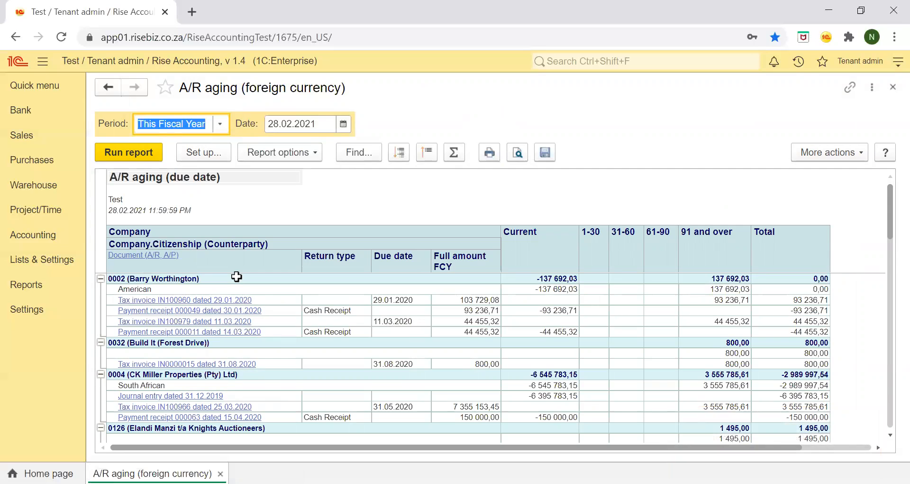
click(190, 278)
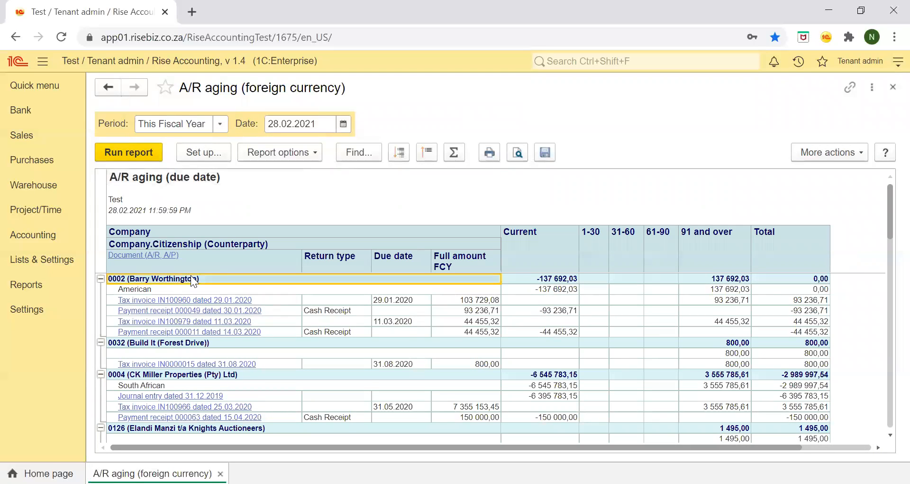
click(152, 293)
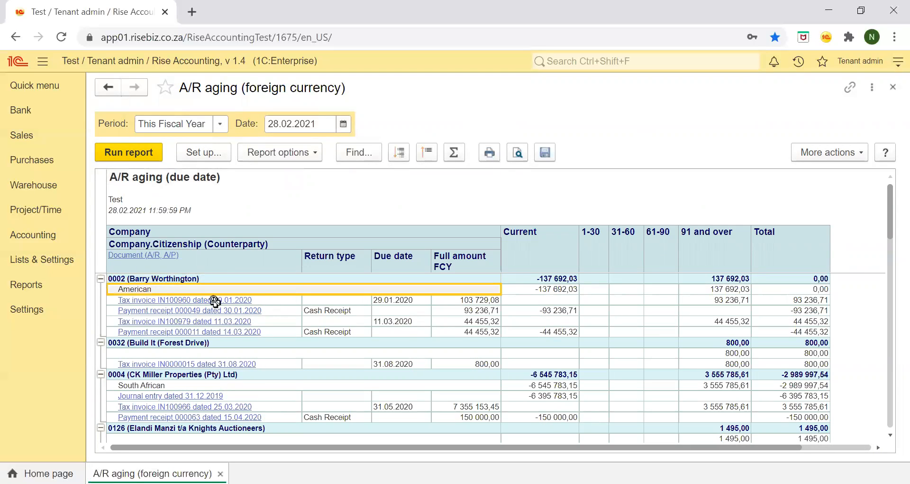
drag(256, 300, 259, 331)
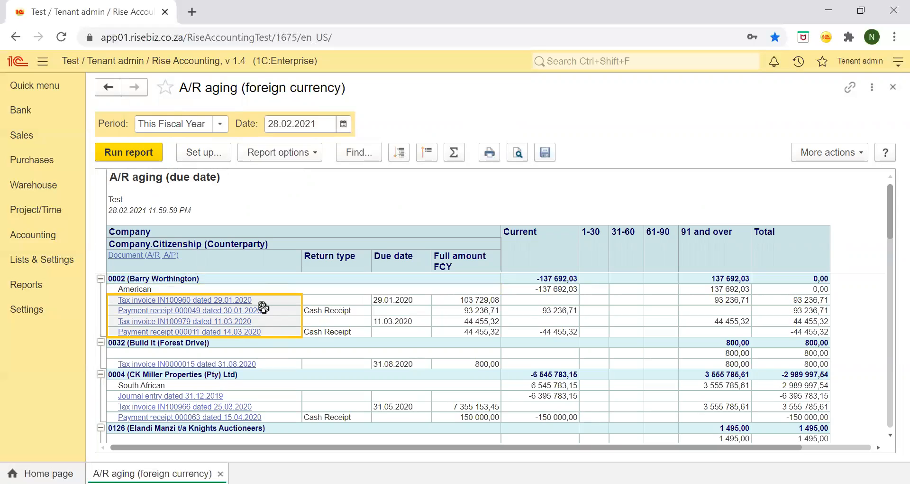
click(149, 352)
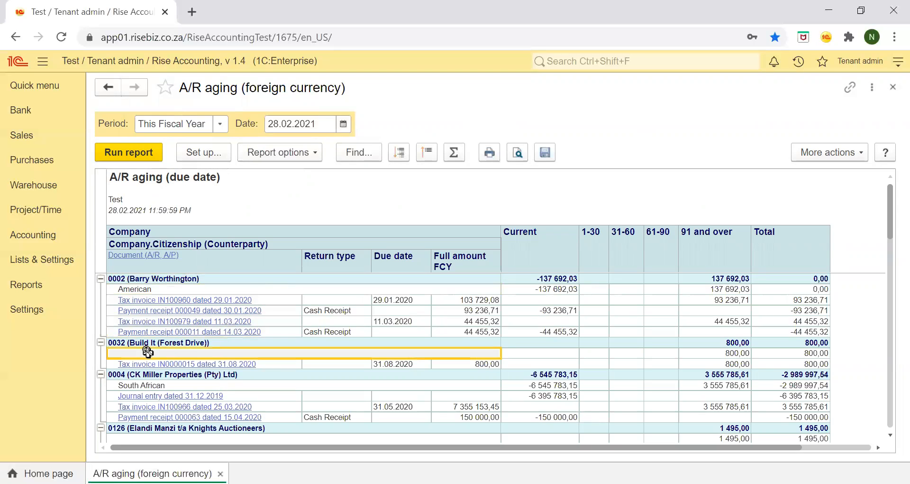
click(128, 385)
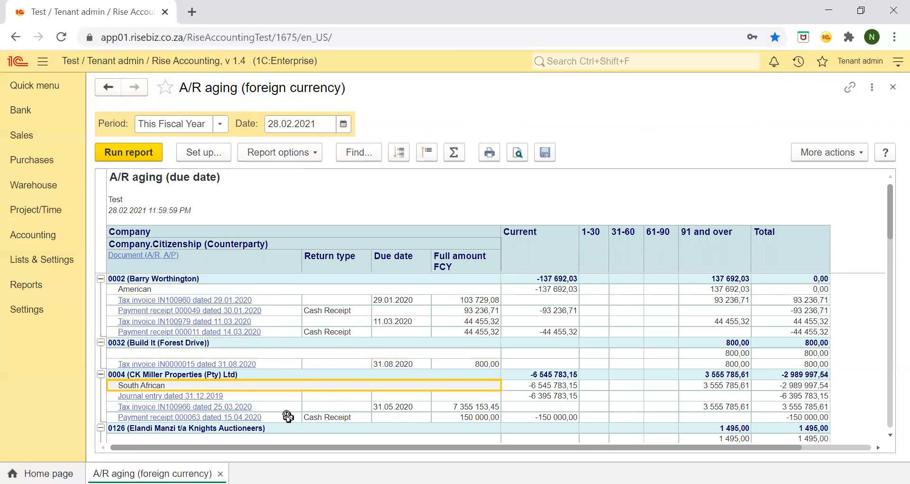
Move Company.Citizenship (Counterparty) under the first <Detailed records>, nest Company with its documents beneath it, and generate the report
click(197, 153)
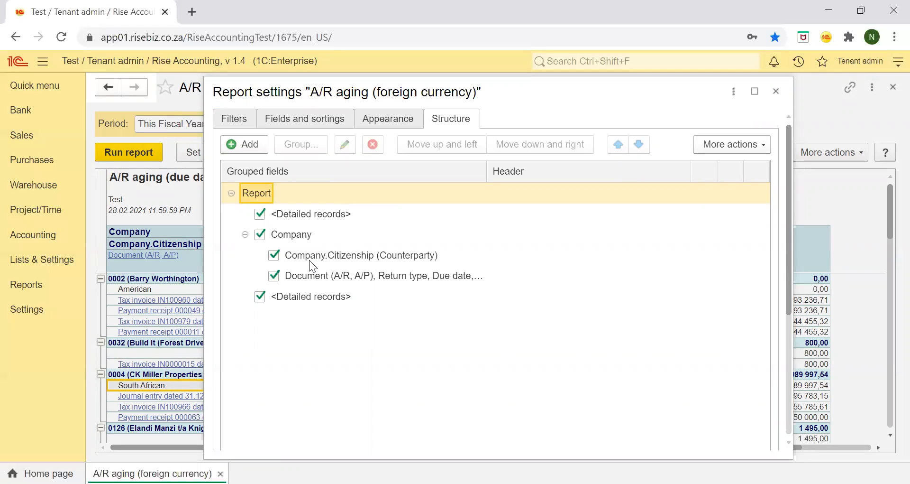
click(335, 260)
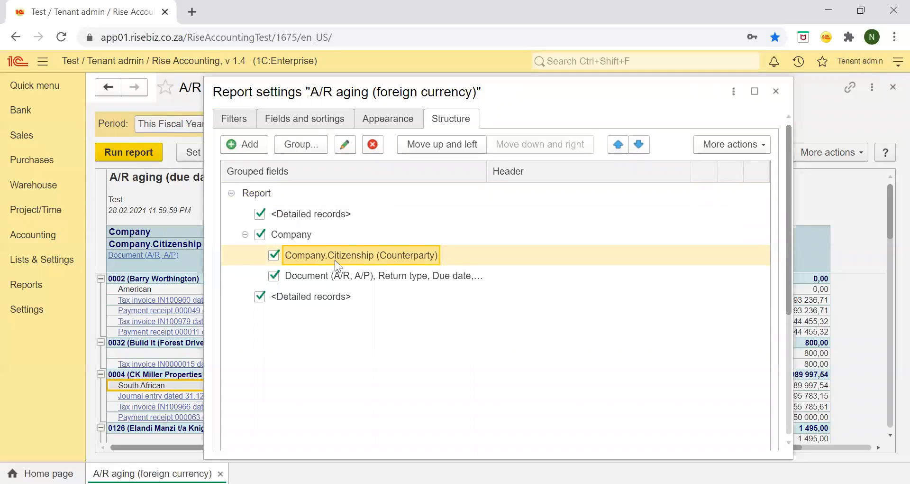
drag(331, 259, 295, 219)
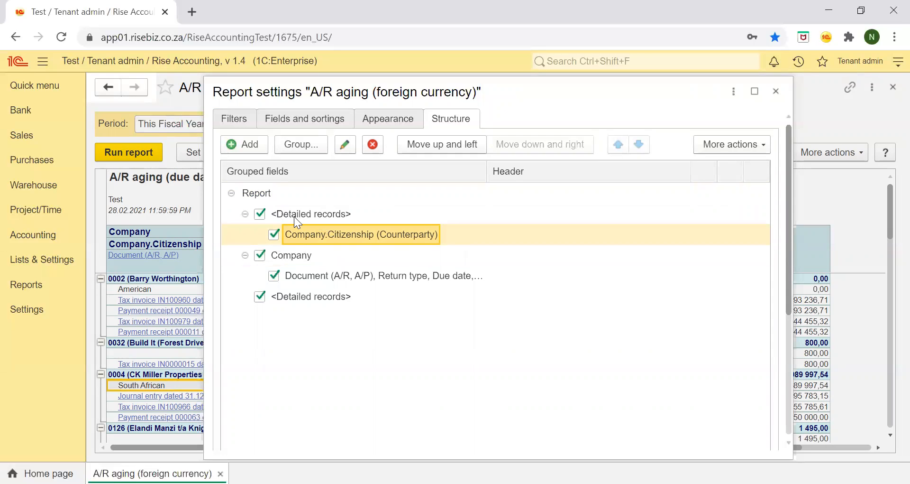
drag(294, 256, 364, 237)
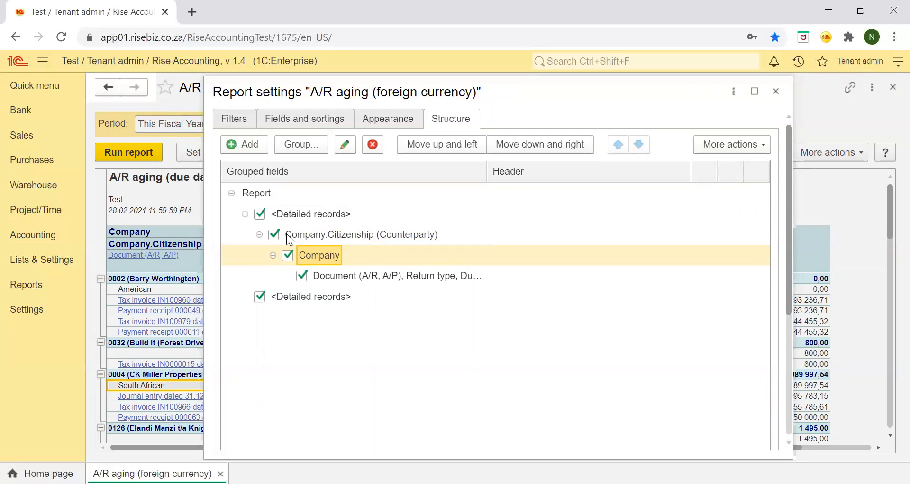
click(679, 446)
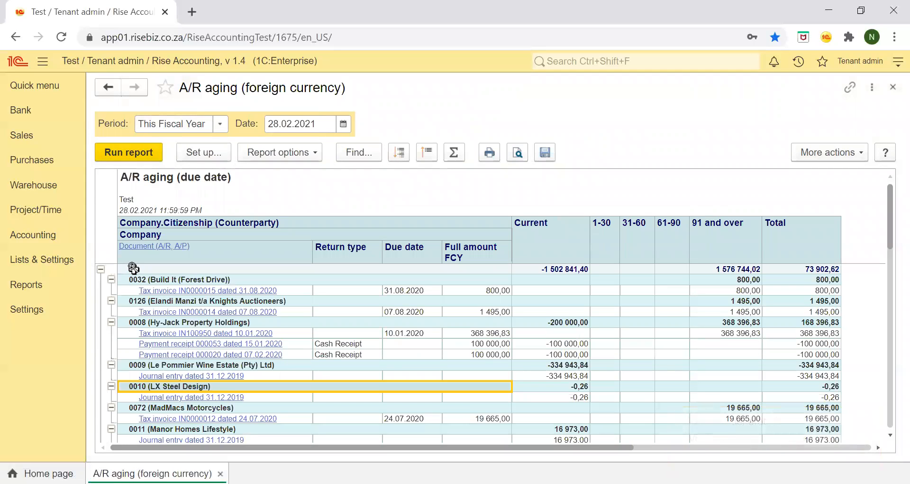
Examine the generated report's blank, American, Mozambican and South African citizenship groups and the companies listed under each
click(134, 268)
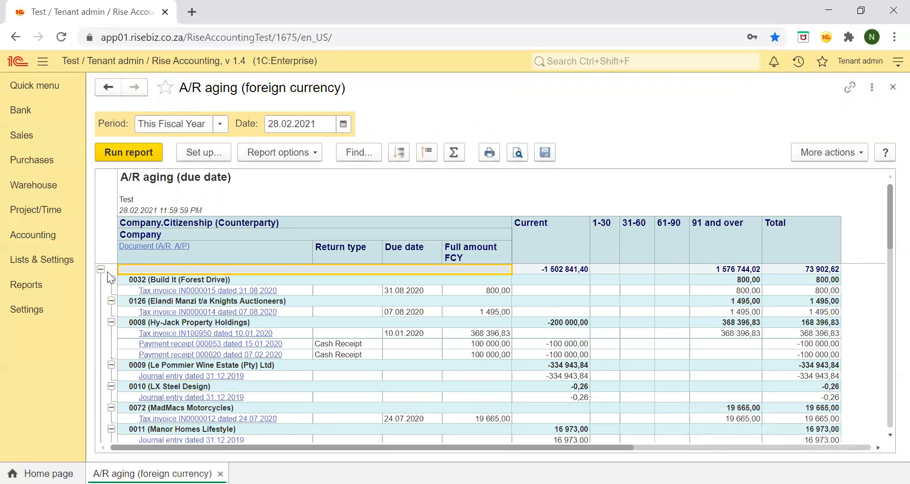
scroll(219, 412, down, 3)
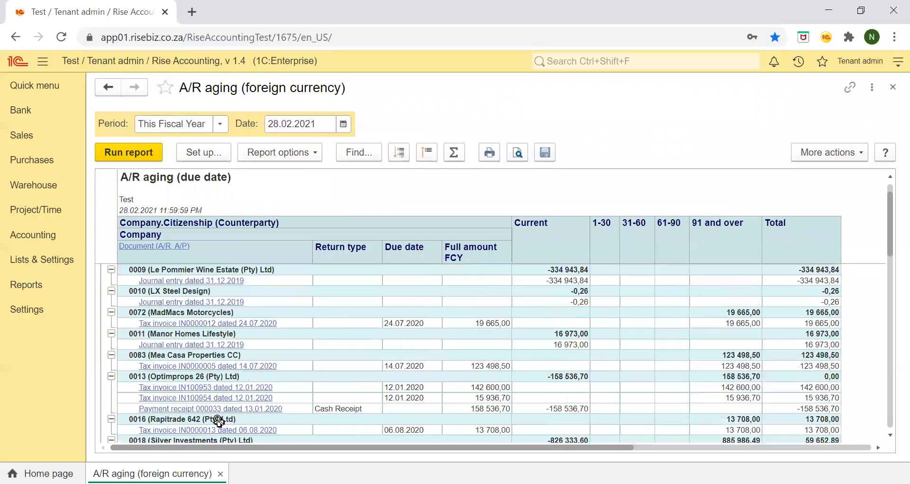
scroll(218, 420, down, 10)
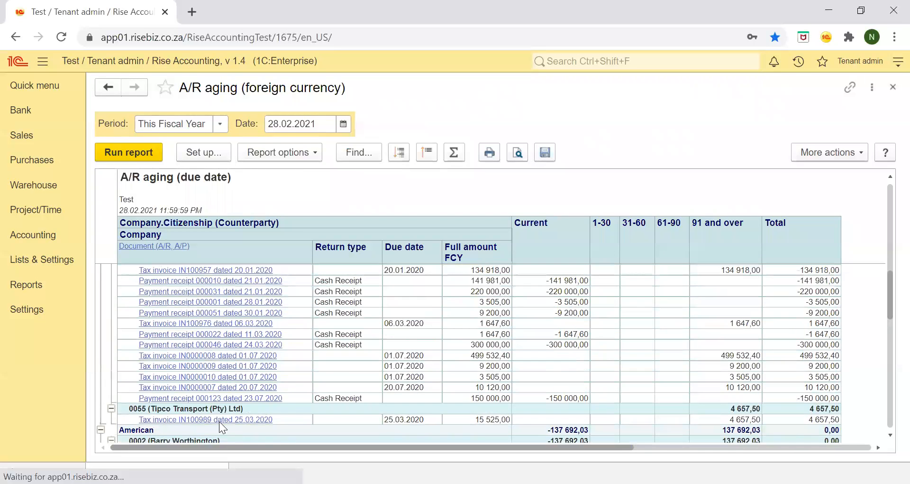
scroll(218, 421, down, 5)
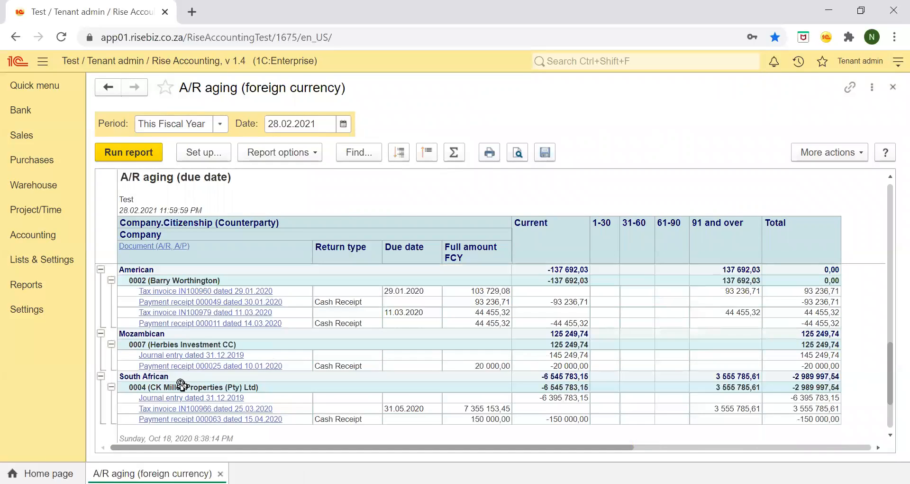
click(135, 270)
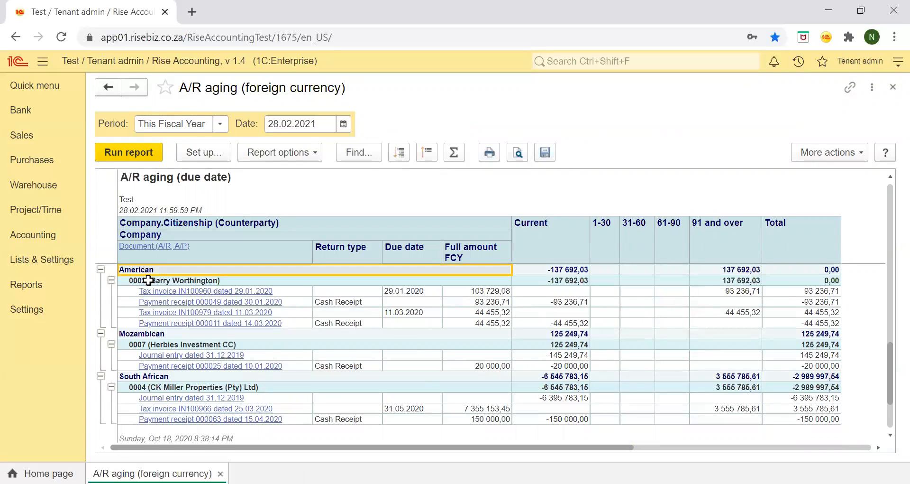
click(149, 280)
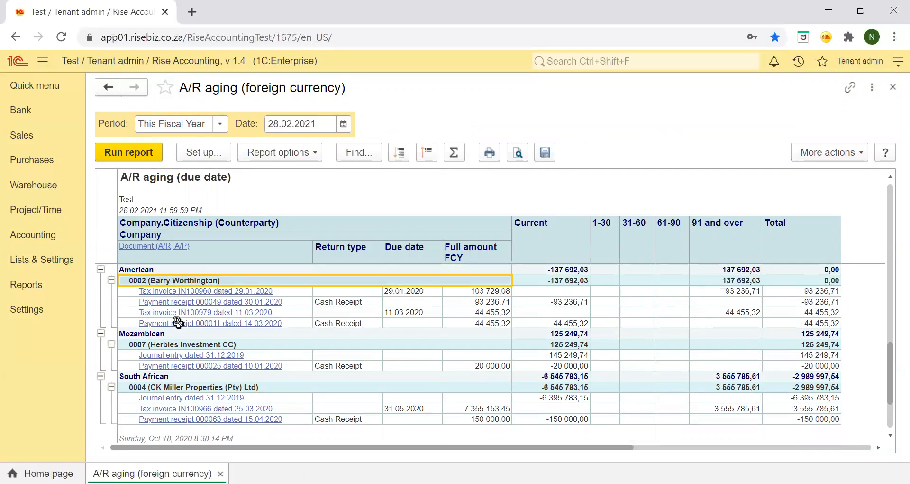
click(157, 334)
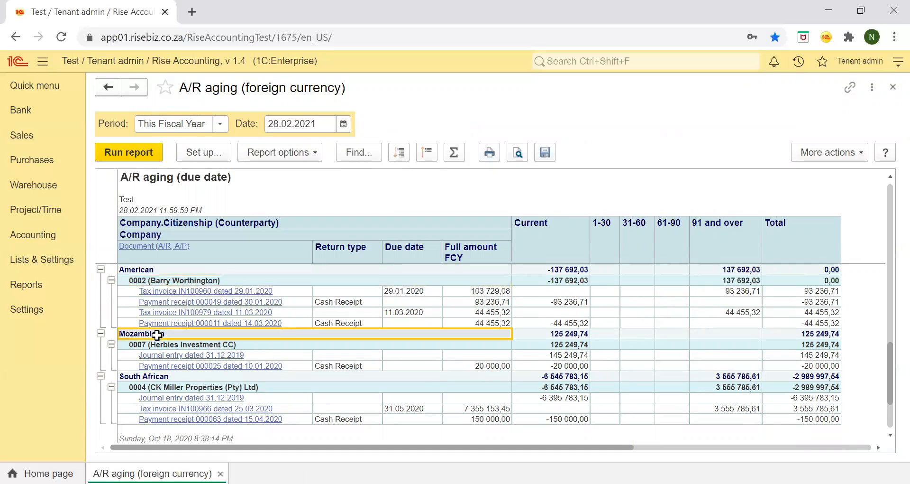
click(172, 345)
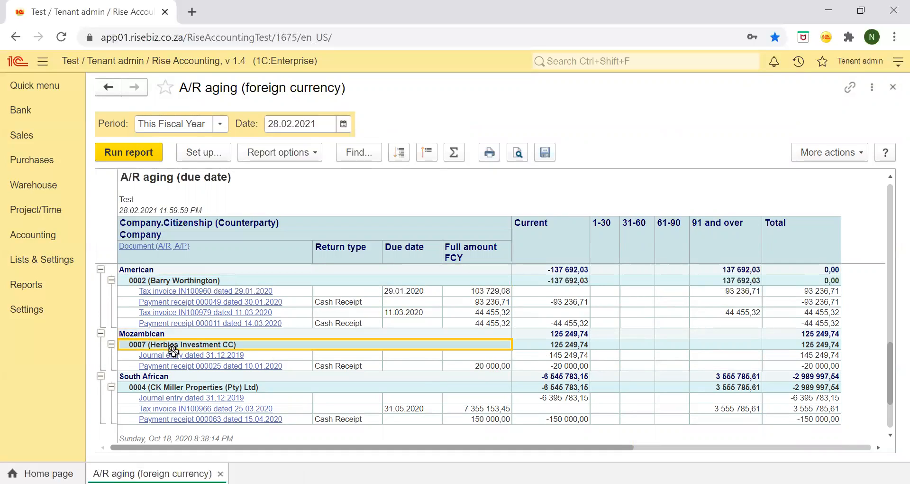
click(181, 377)
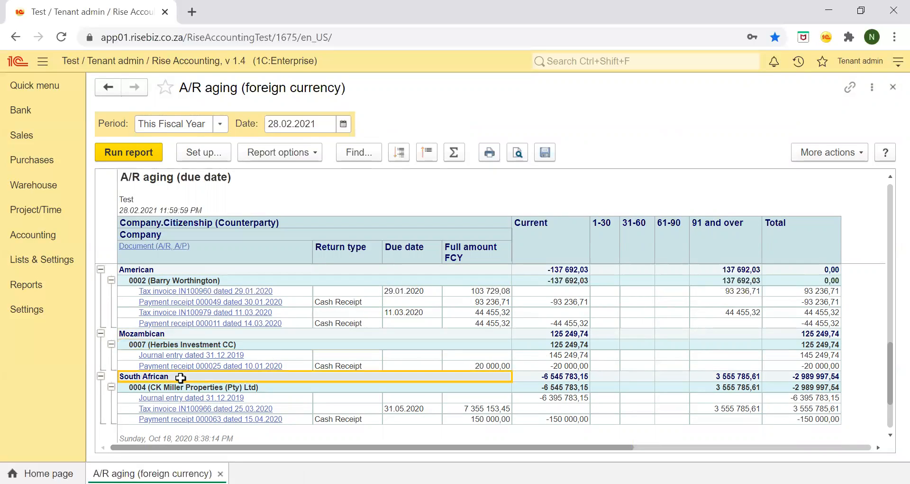
click(198, 387)
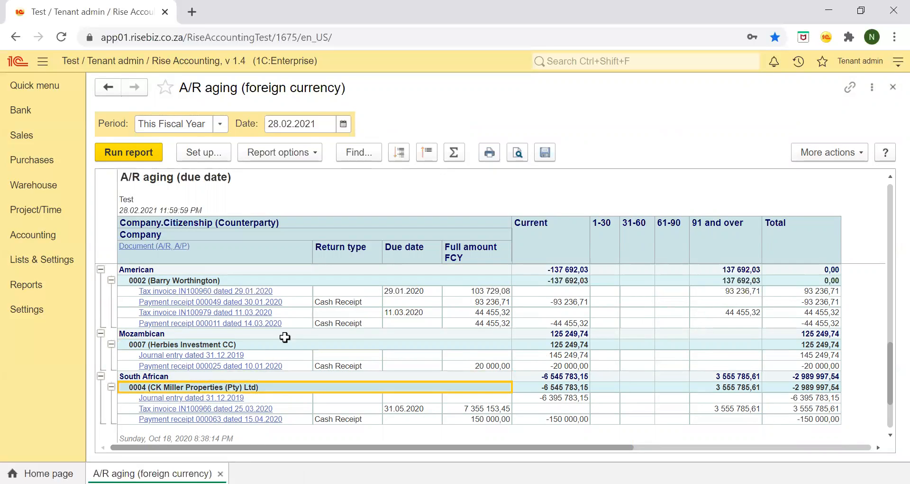
Delete the Document (A/R, A/P) grouping under Company from the report structure and generate the report
scroll(280, 321, up, 15)
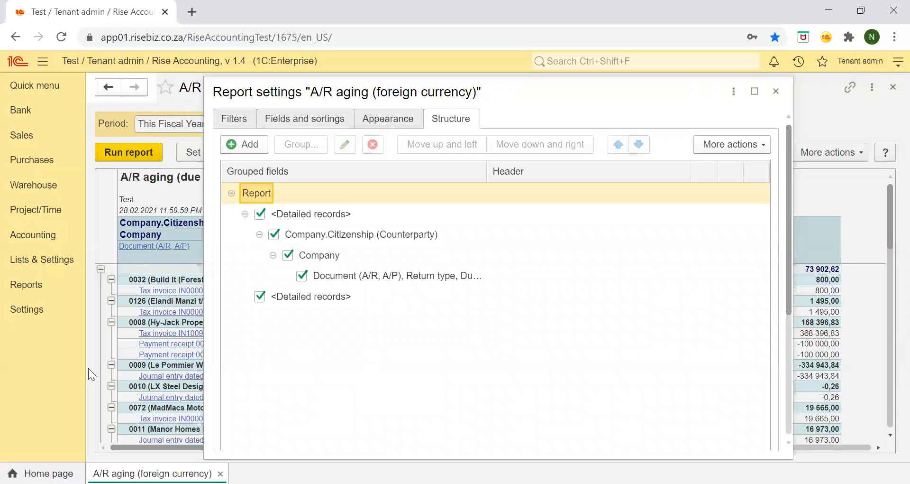
click(333, 280)
right_click(333, 280)
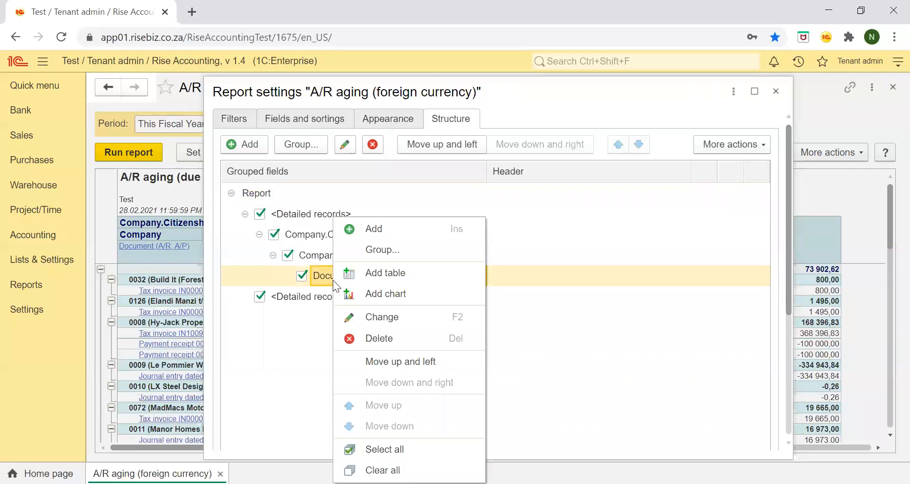
click(368, 338)
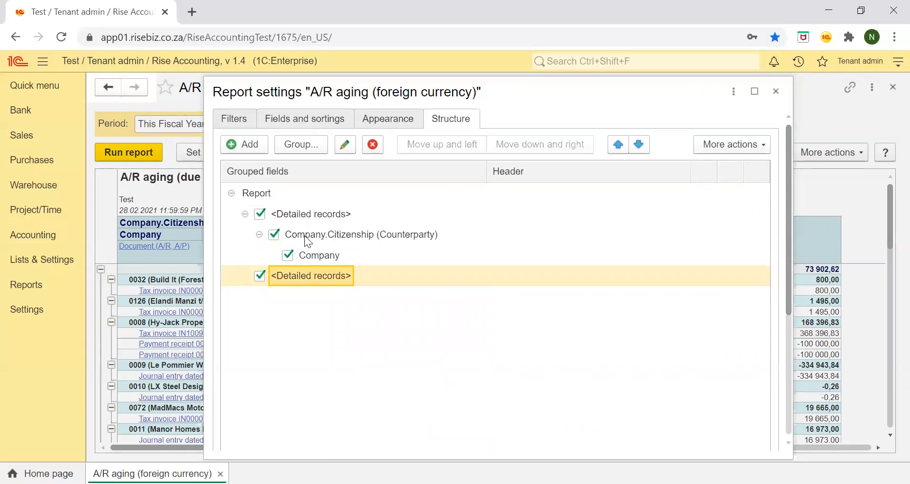
scroll(411, 388, down, 5)
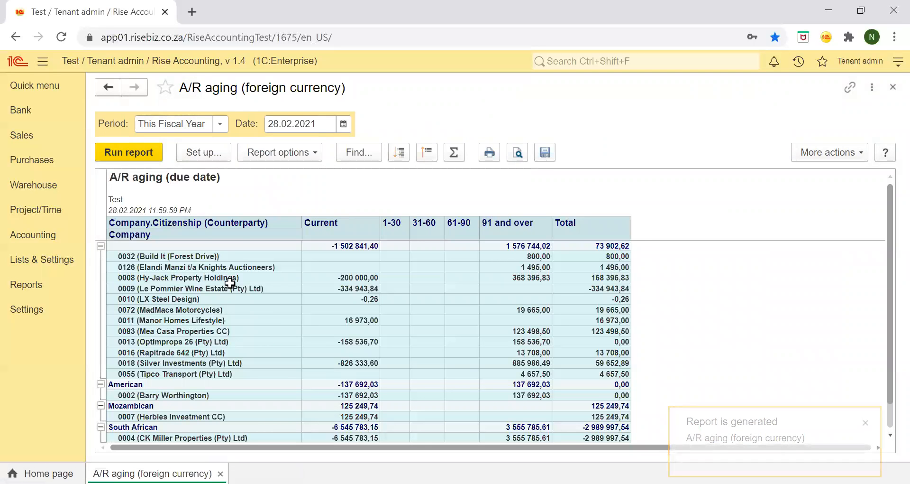
Review the companies listed under the blank, American, Mozambican and South African citizenship groups without their documents
click(201, 245)
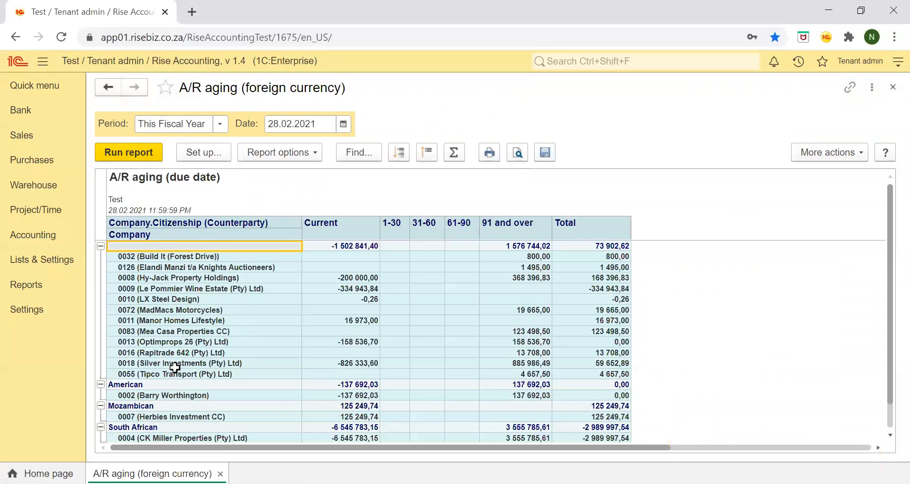
click(134, 384)
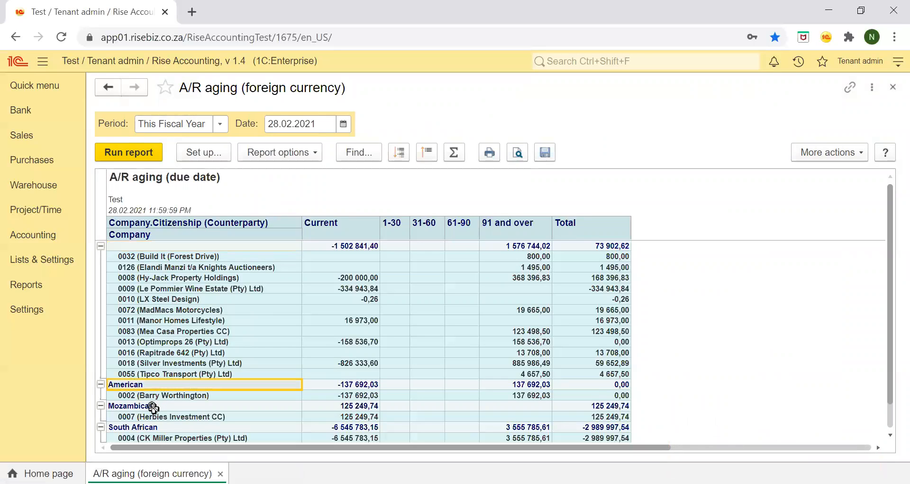
click(153, 407)
click(146, 434)
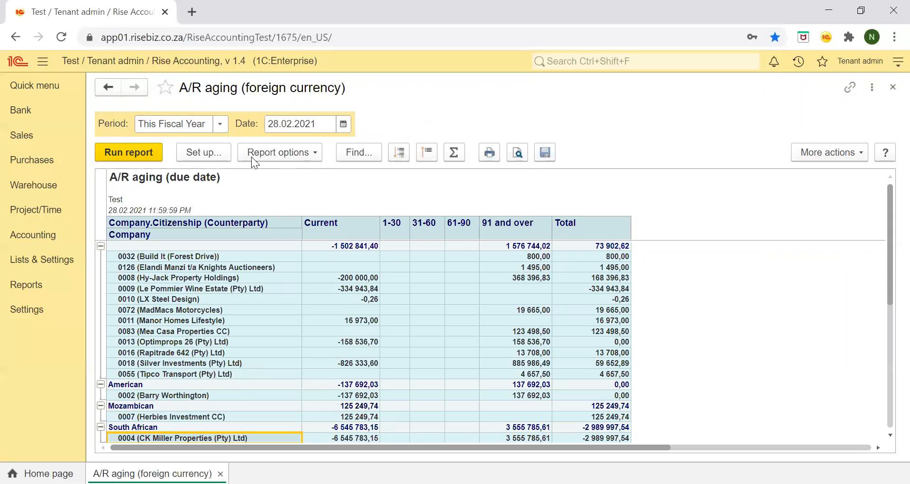
Save the current report settings as a new report option named "A/R aging citenship group", available to the author only
click(314, 155)
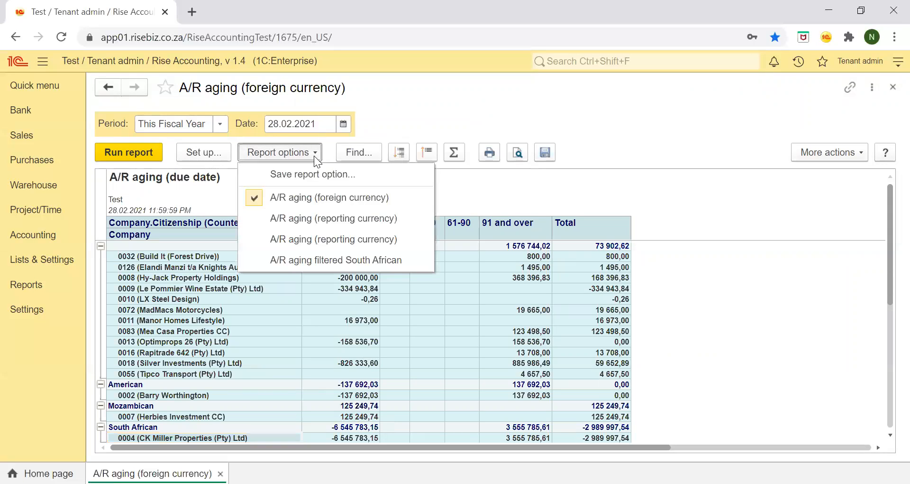
click(313, 175)
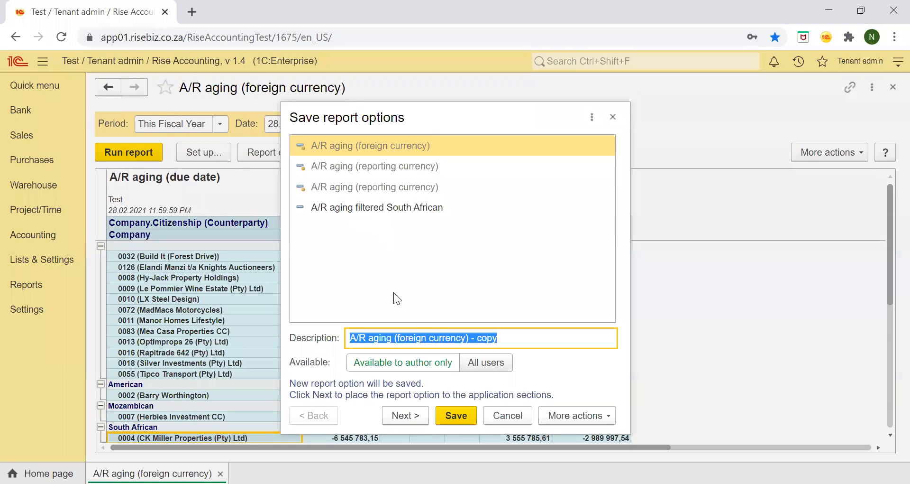
click(533, 338)
drag(533, 338, 394, 342)
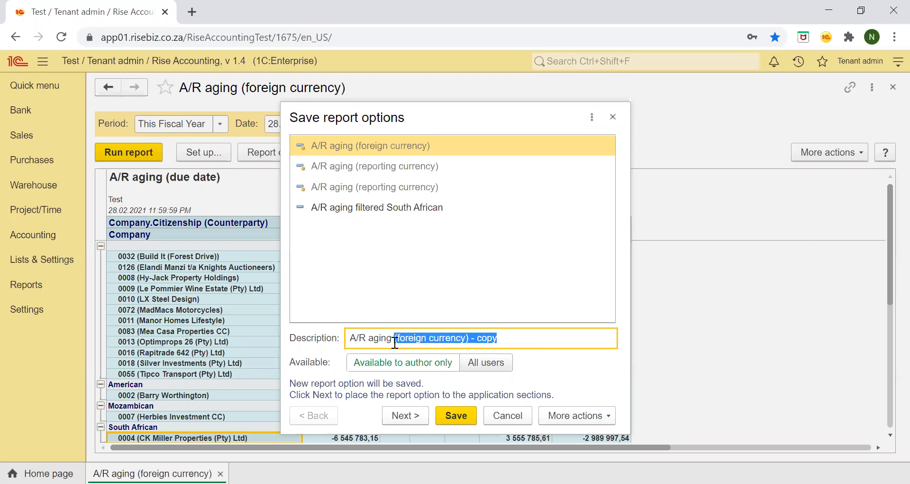
text(citenship group)
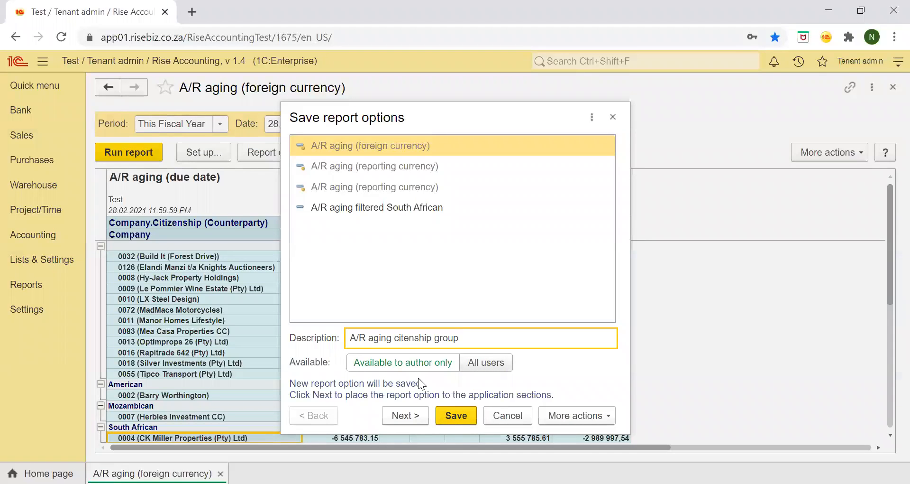
key(Return)
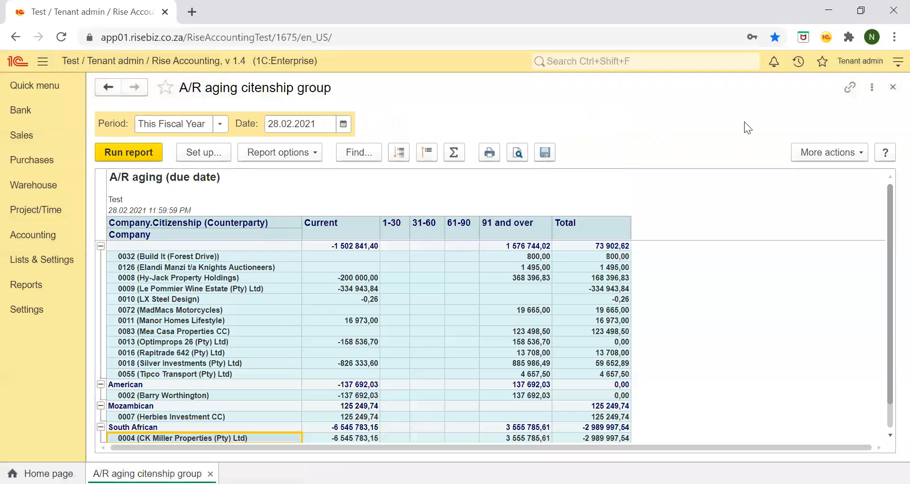
Close the saved report and reopen the A/R aging report from the Sales section
click(894, 87)
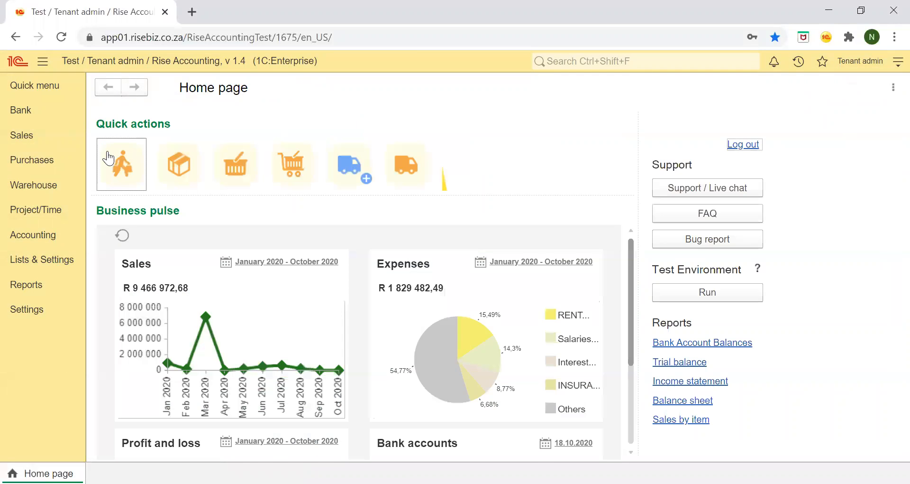
click(32, 140)
click(396, 149)
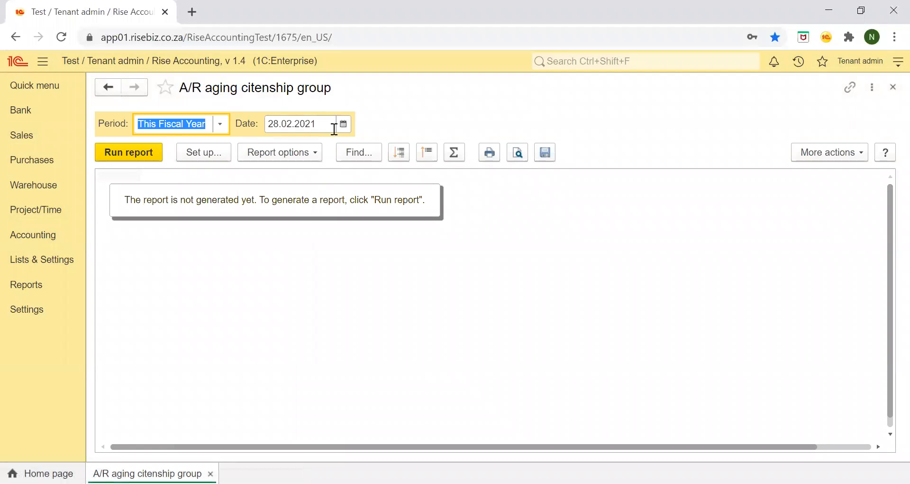
Switch the report to the first option, A/R aging (foreign currency), and dismiss the report generation notification
click(308, 154)
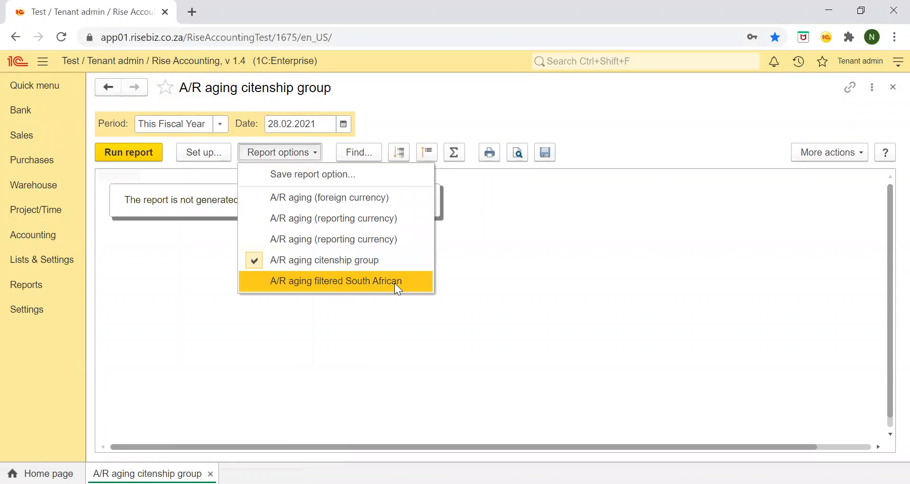
click(308, 199)
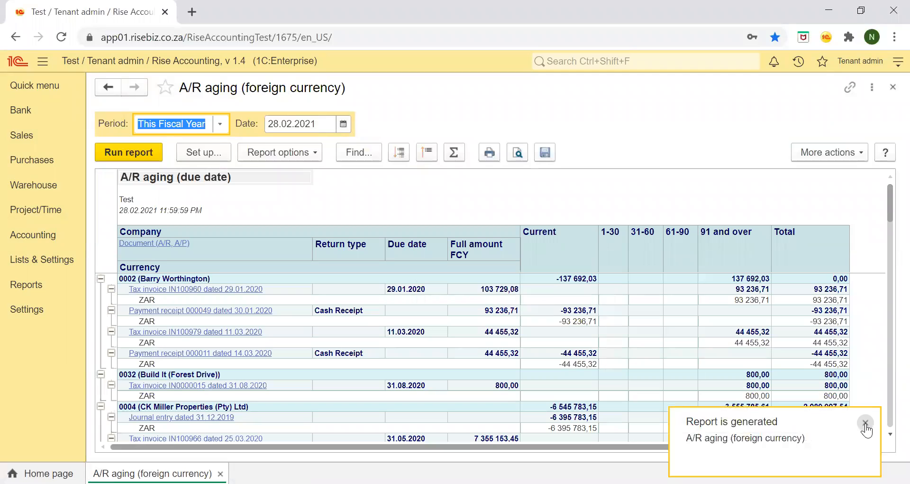
click(866, 422)
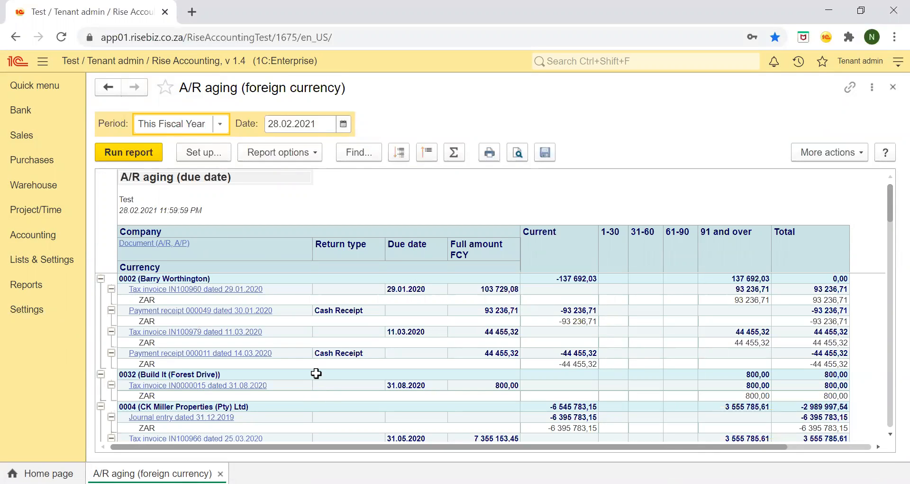